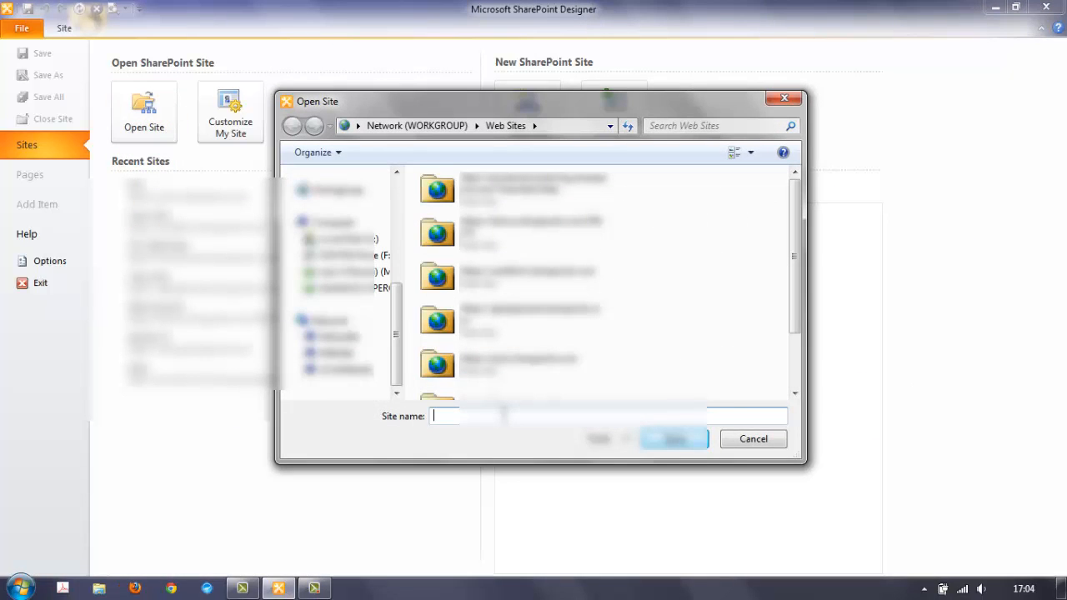
{"action": "type", "text": "https"}
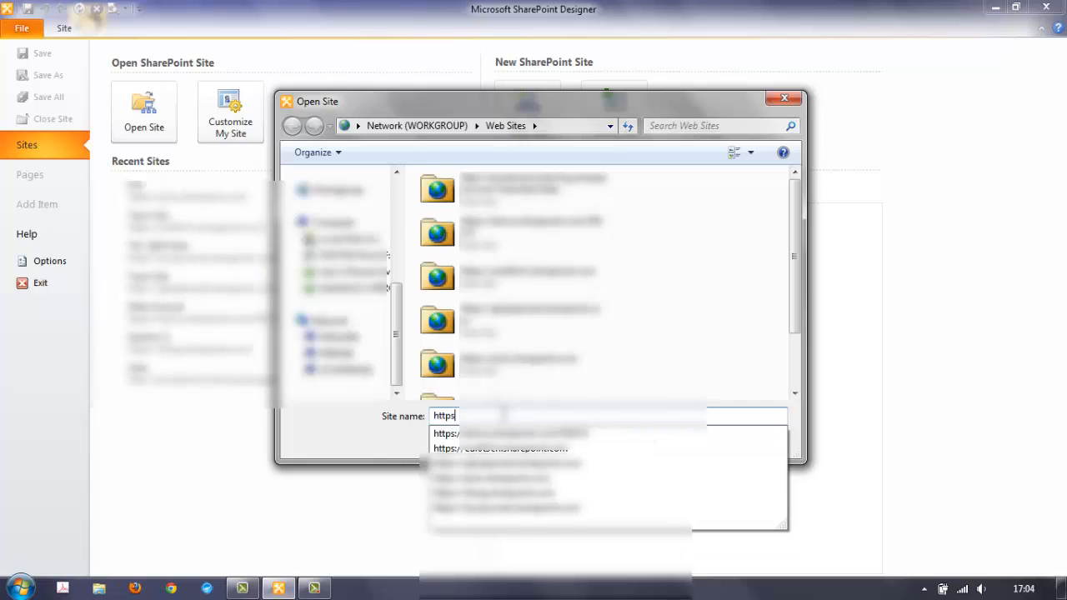
{"action": "type", "text": "://spo"}
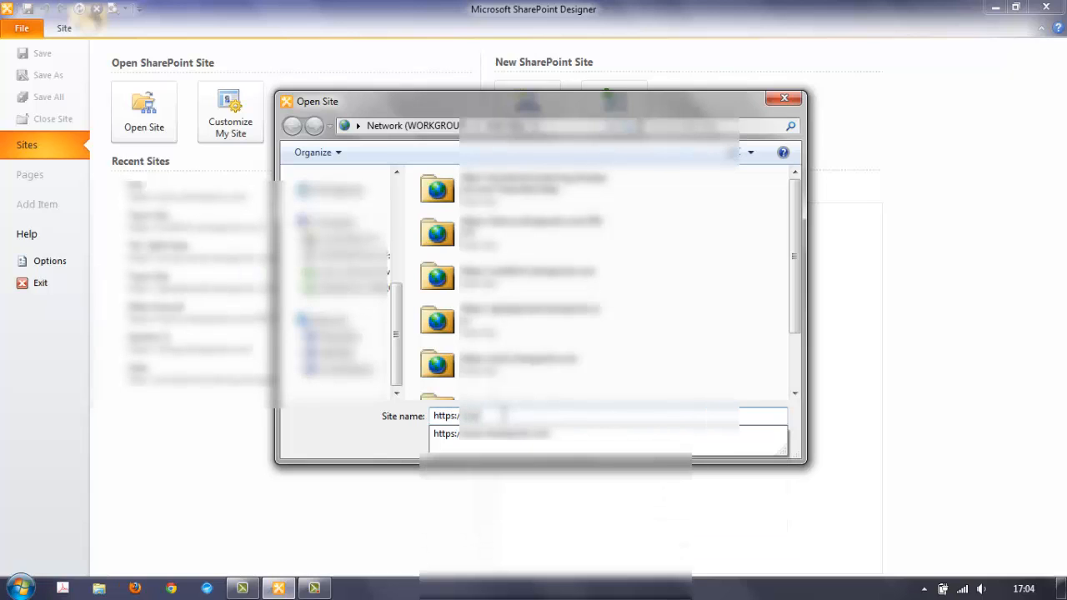
{"action": "type", "text": ".sharepoint.com"}
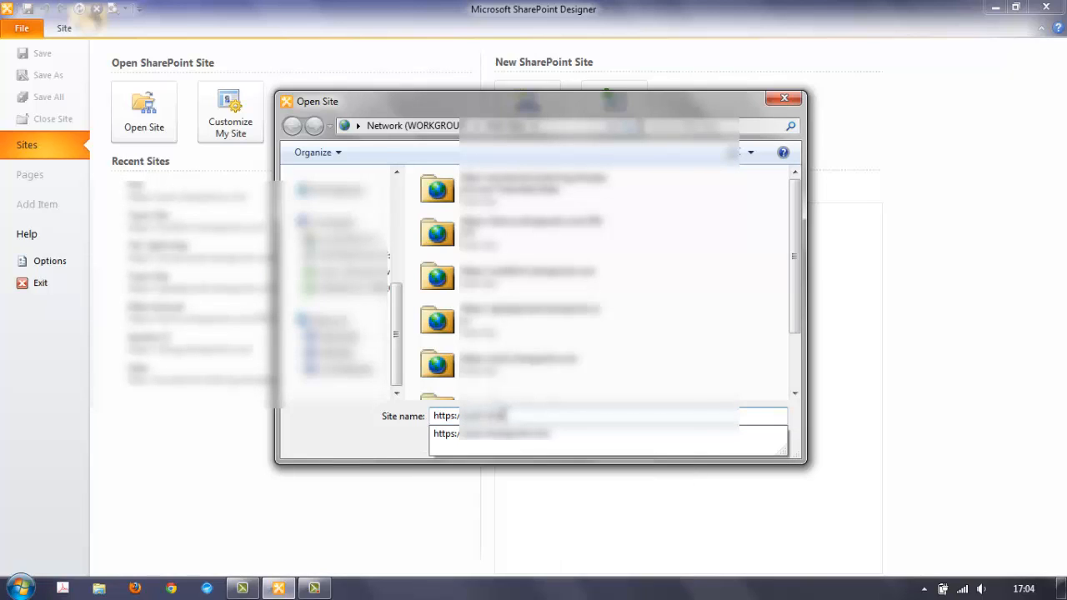
{"action": "key", "text": "Return"}
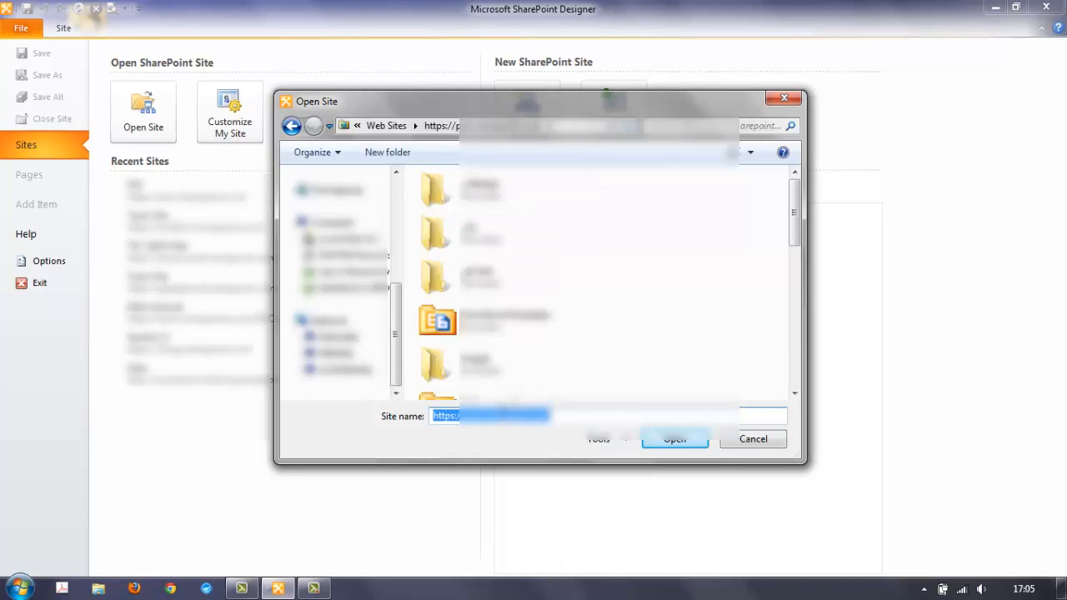
{"action": "key", "text": "Return"}
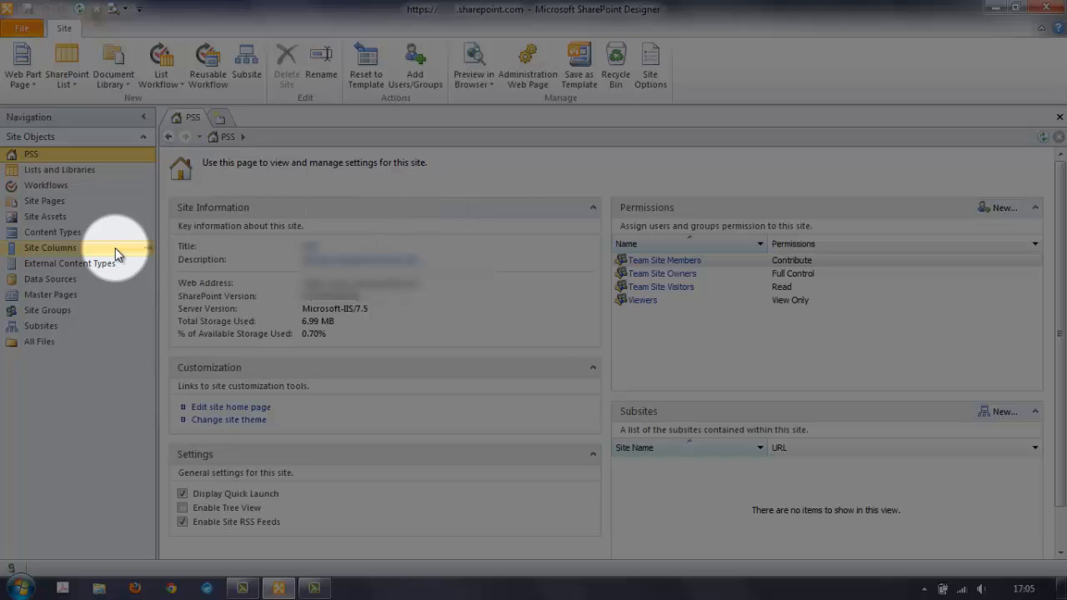
- Create an Inspections list workflow named 'Inspections - New item, send email' with a description
{"action": "left_click", "coordinate": [62, 187]}
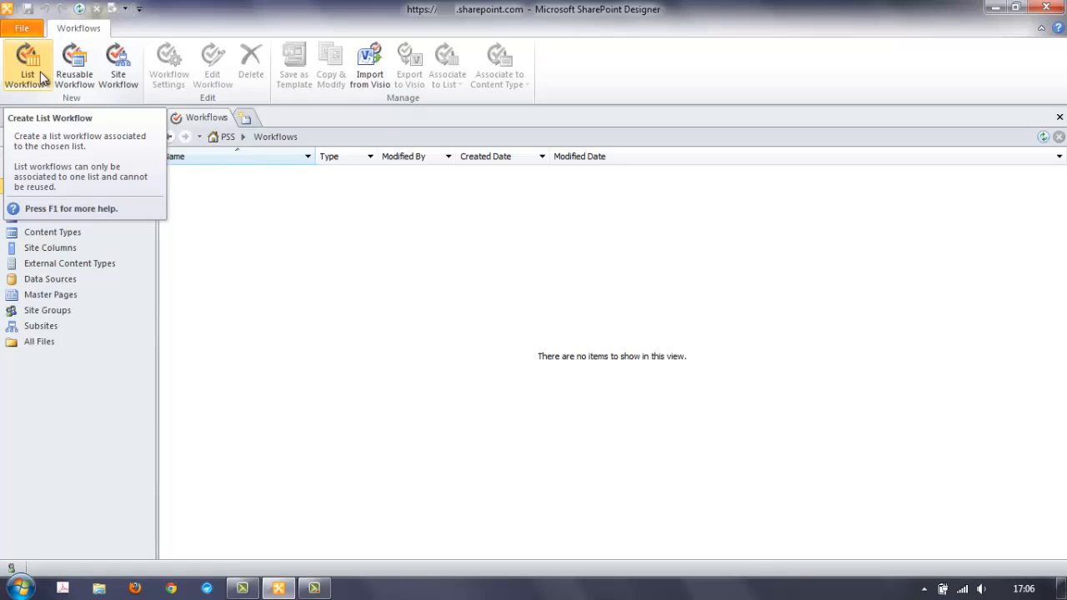
{"action": "left_click", "coordinate": [41, 77]}
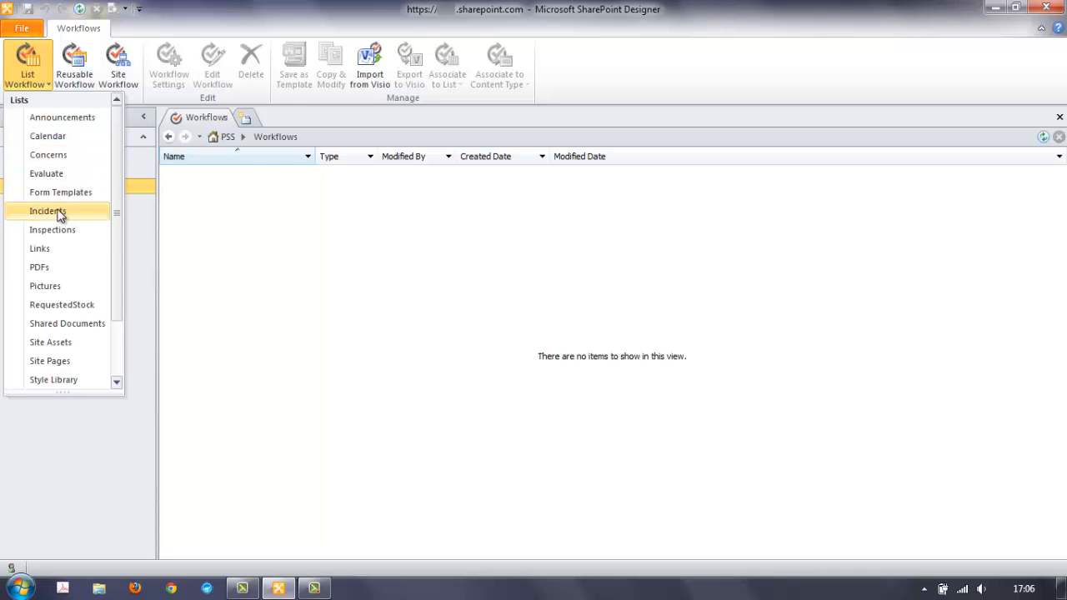
{"action": "left_click", "coordinate": [81, 230]}
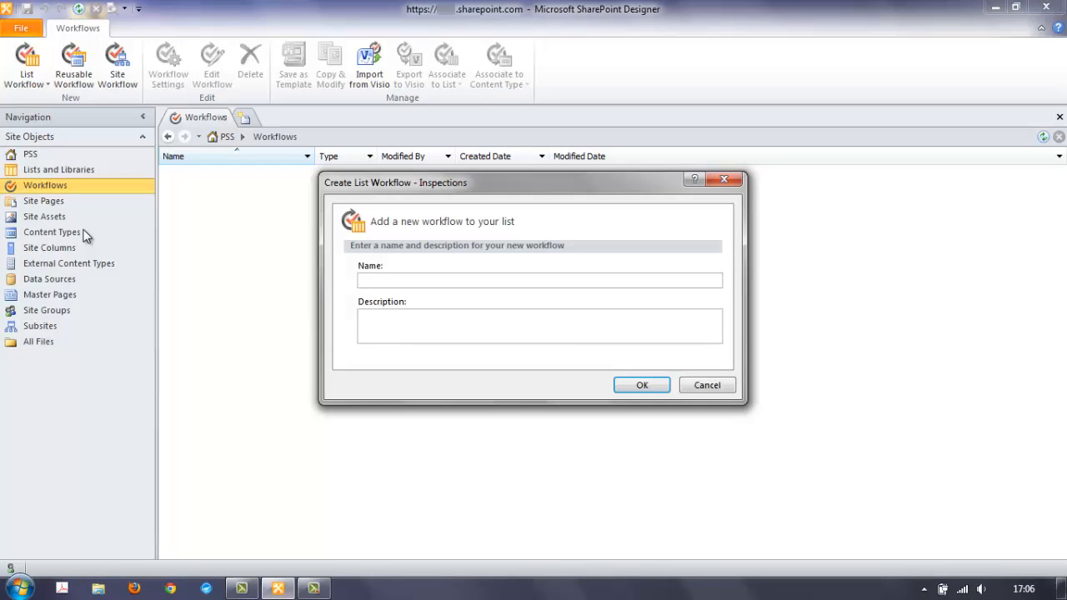
{"action": "type", "text": "Inspections - New item, send email"}
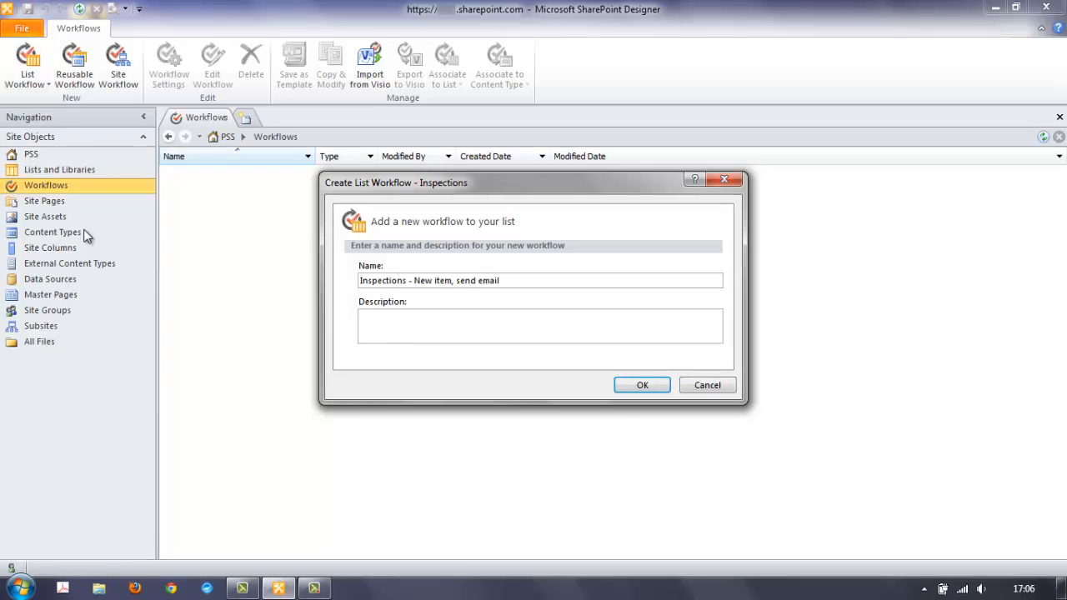
{"action": "type", "text": "Send an email alert whenever a new item is created"}
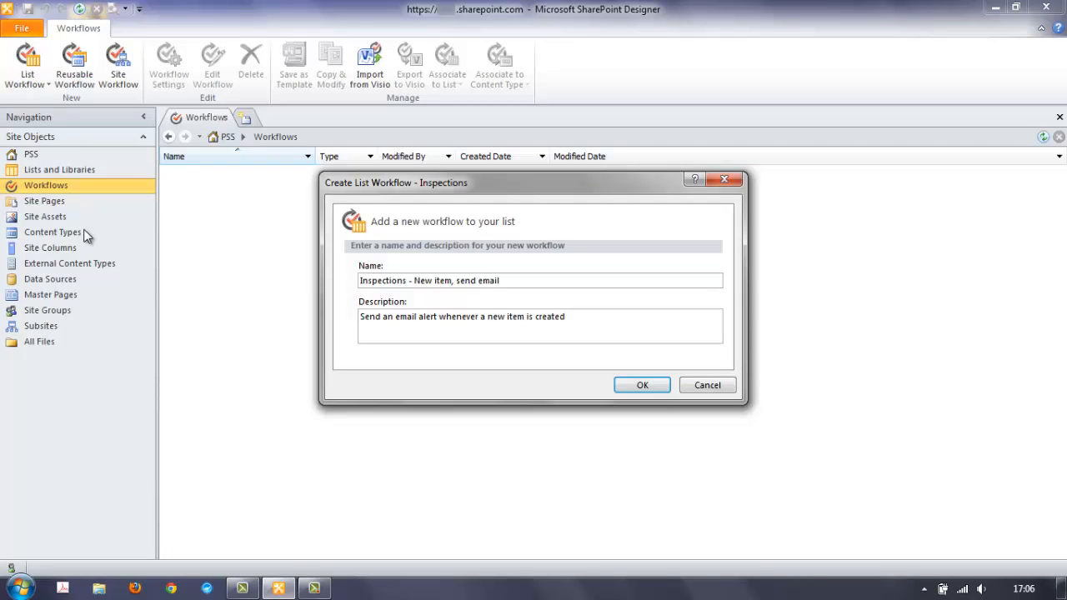
{"action": "left_click", "coordinate": [642, 385]}
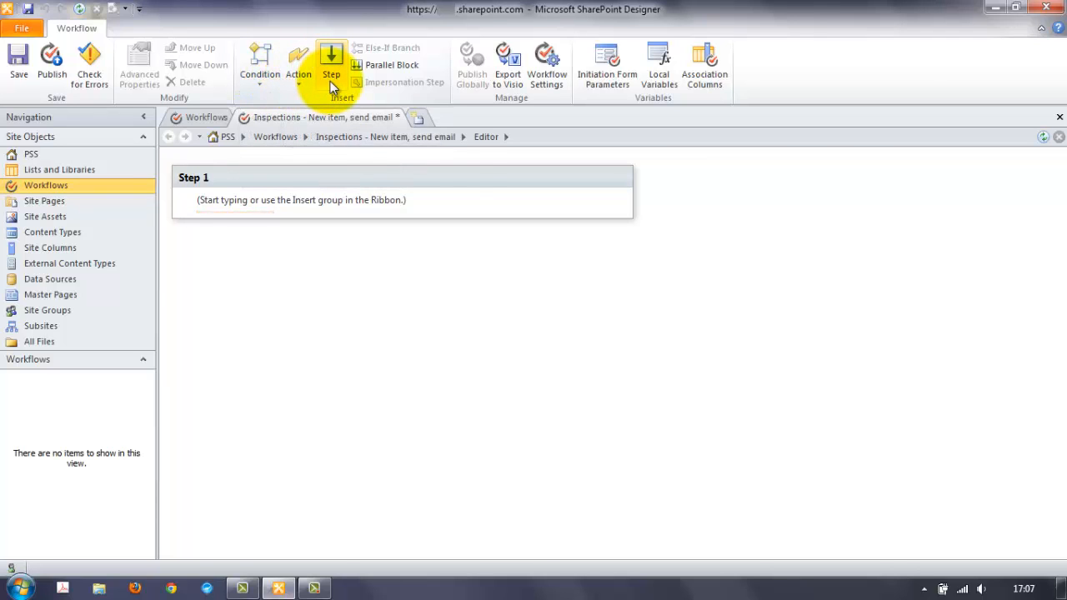
- Add an If condition on Current Item:InspectingManager using the 'contains' comparison
{"action": "left_click", "coordinate": [264, 83]}
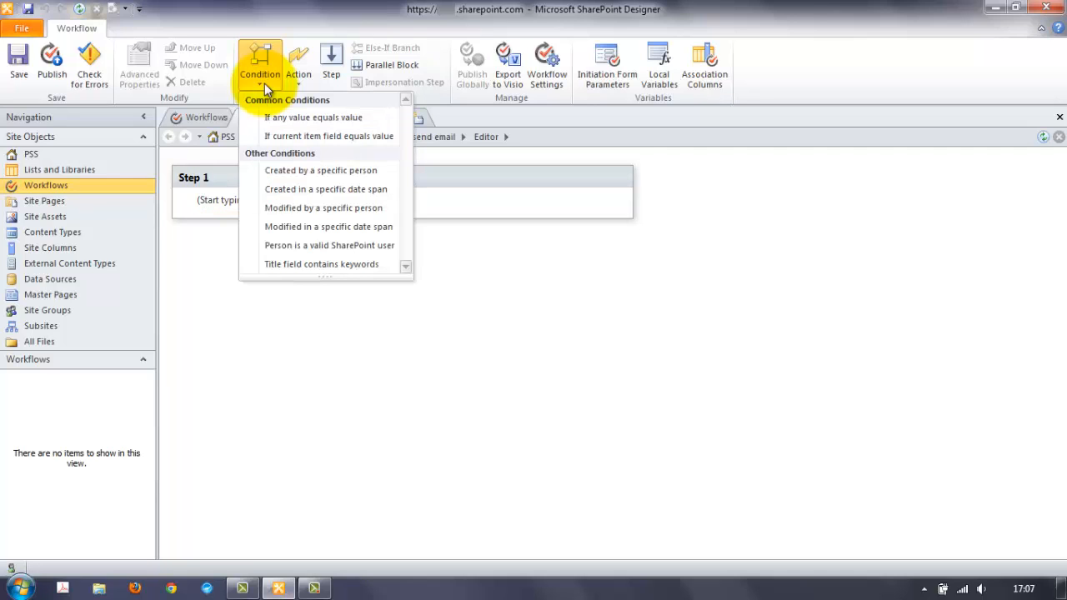
{"action": "left_click", "coordinate": [335, 139]}
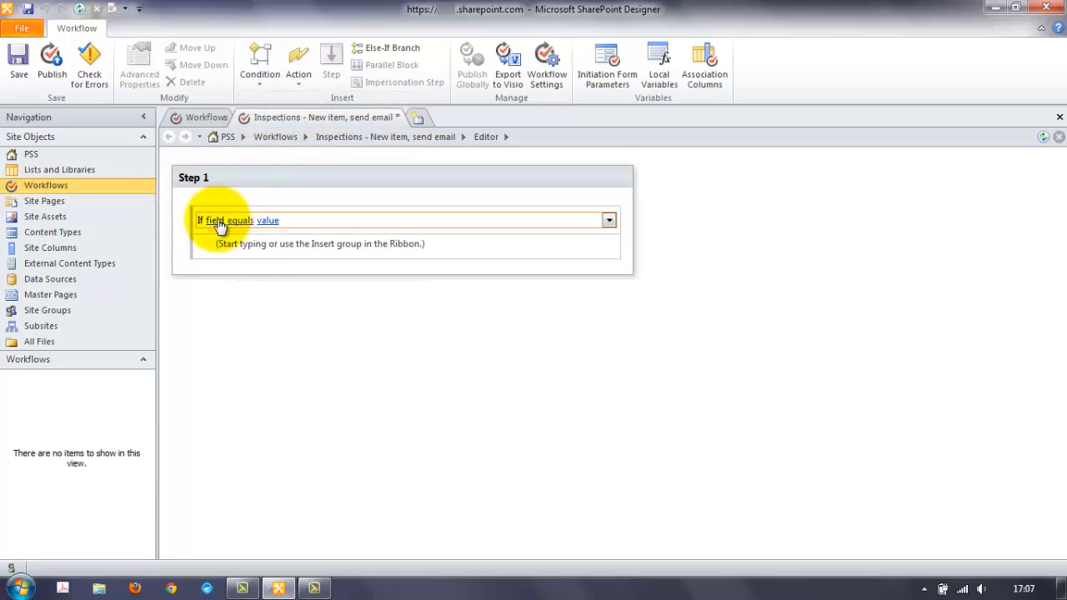
{"action": "left_click", "coordinate": [218, 222]}
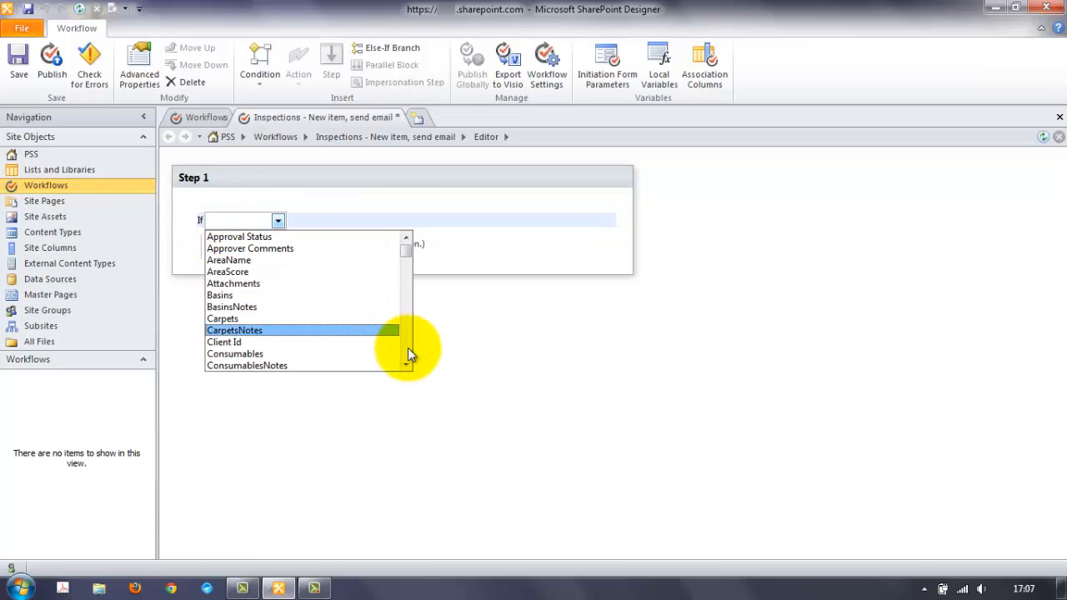
{"action": "left_click", "coordinate": [407, 347]}
{"action": "left_click", "coordinate": [408, 345]}
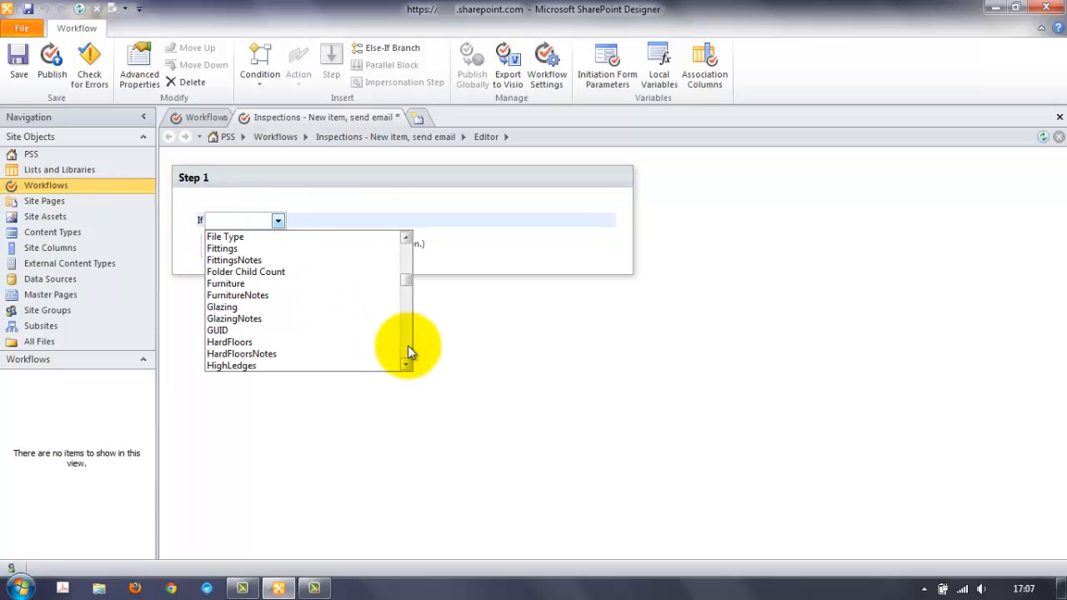
{"action": "left_click", "coordinate": [407, 345]}
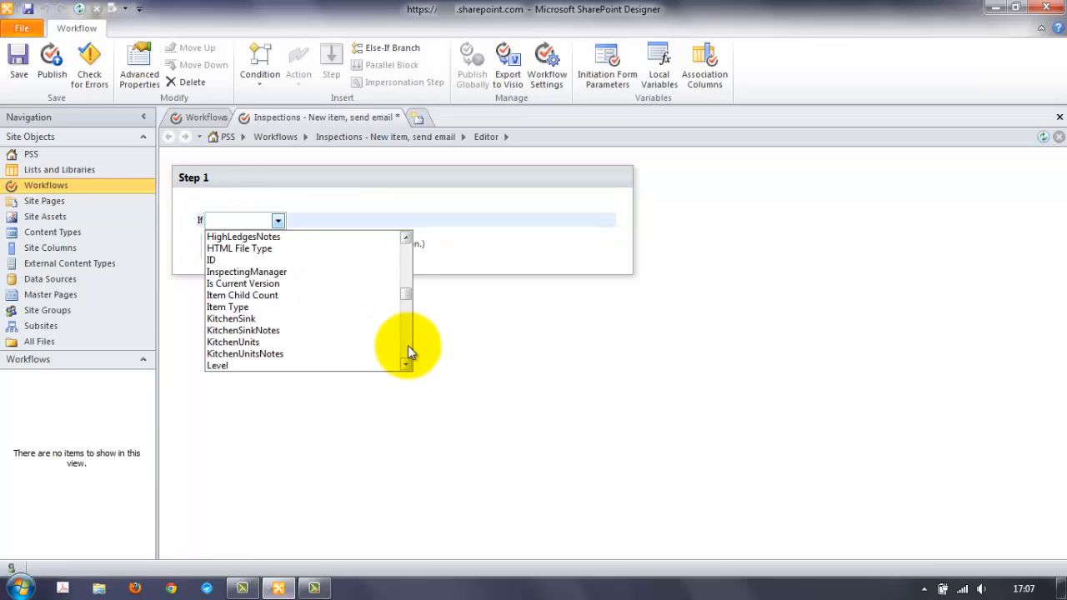
{"action": "left_click", "coordinate": [269, 273]}
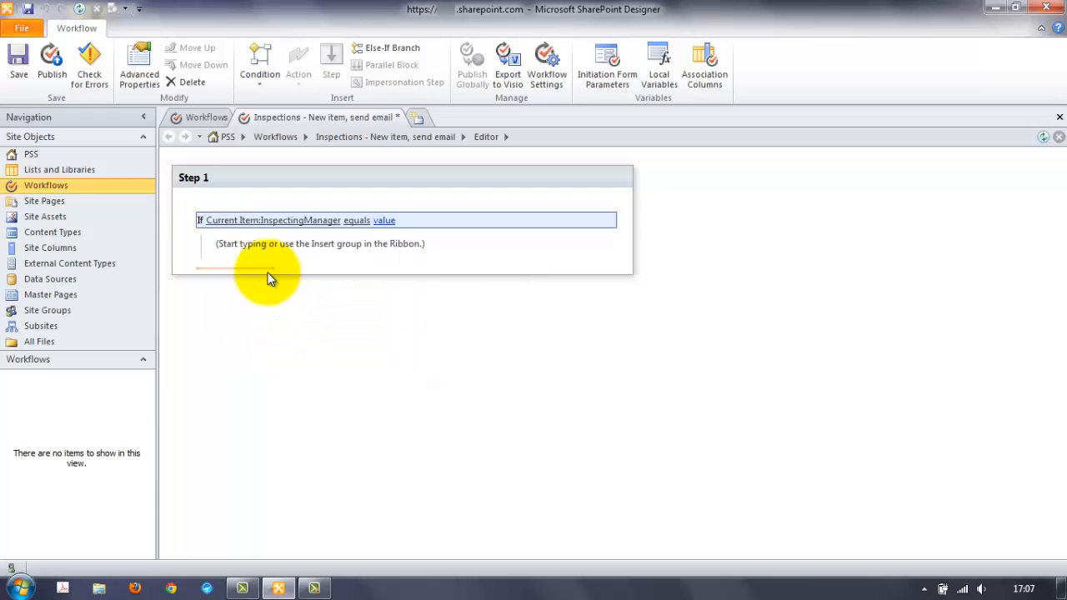
{"action": "left_click", "coordinate": [357, 222]}
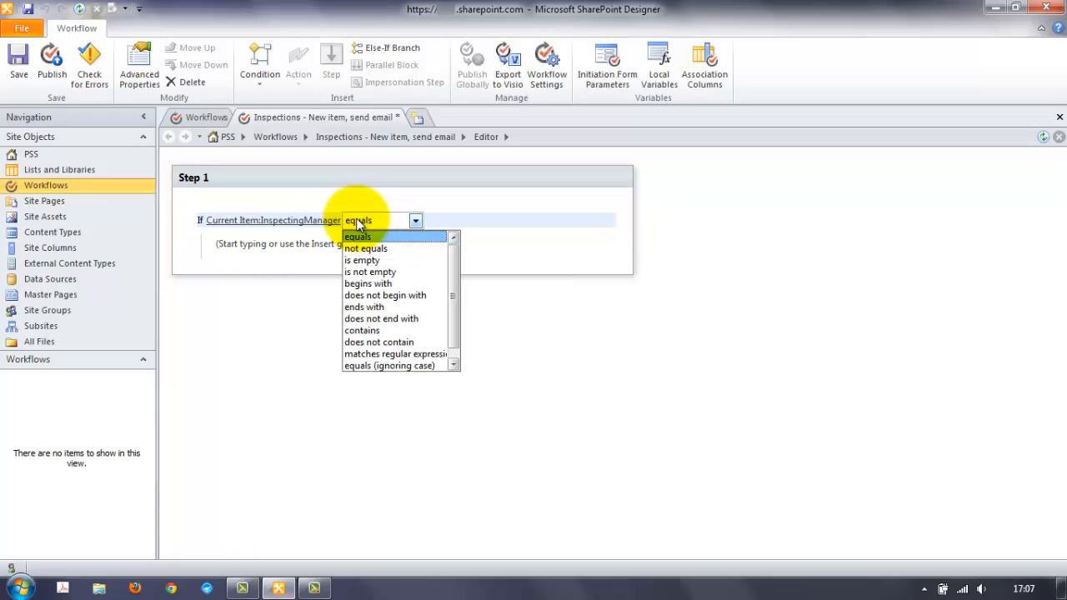
{"action": "left_click", "coordinate": [381, 331]}
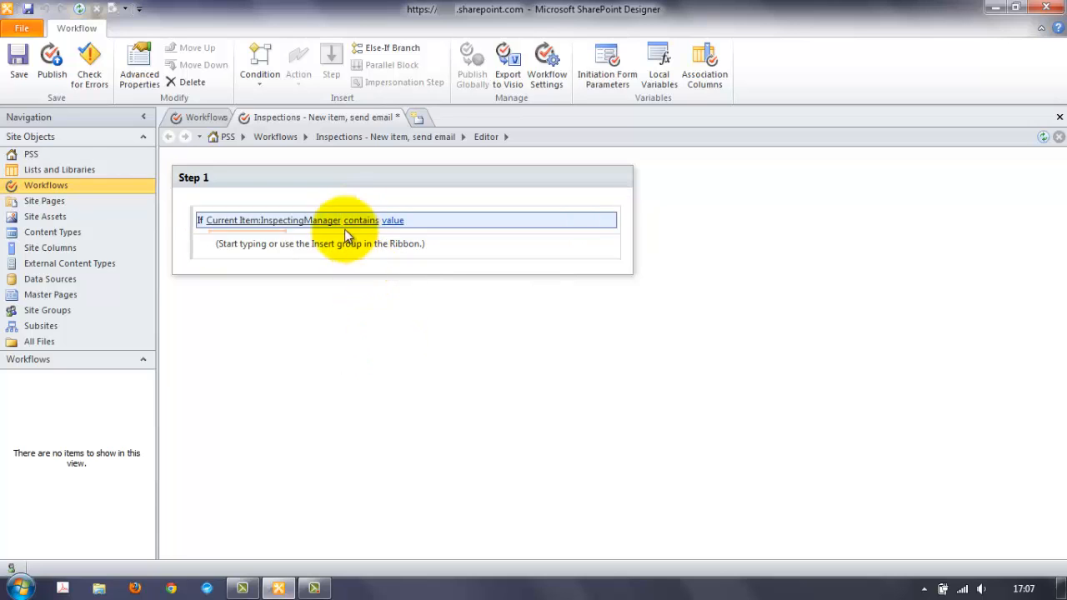
- Enter the manager's name as the condition's comparison value in the String Builder
{"action": "left_click", "coordinate": [393, 220]}
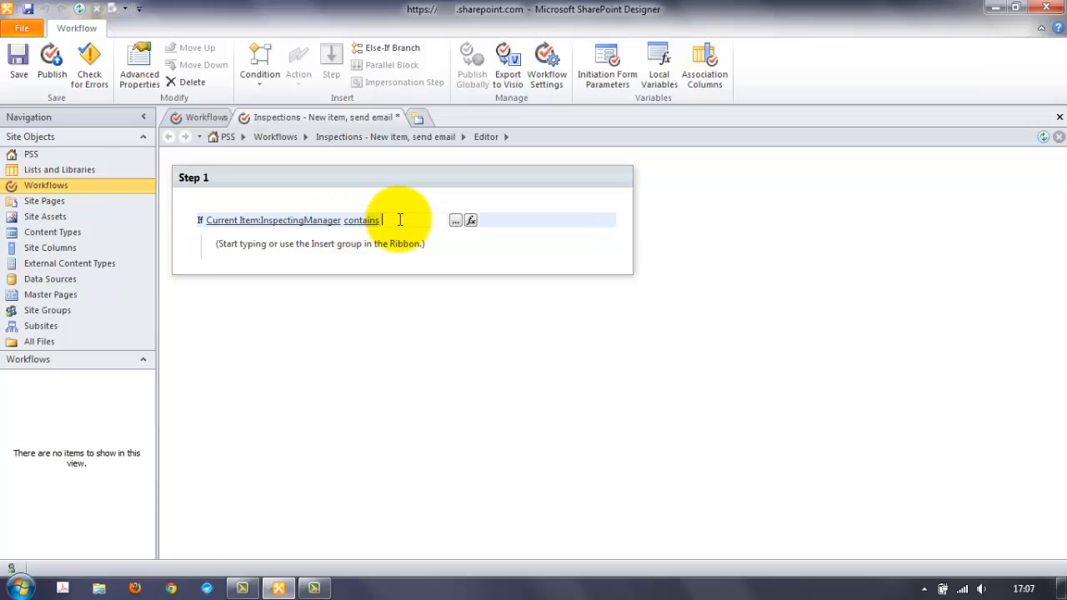
{"action": "left_click", "coordinate": [456, 220]}
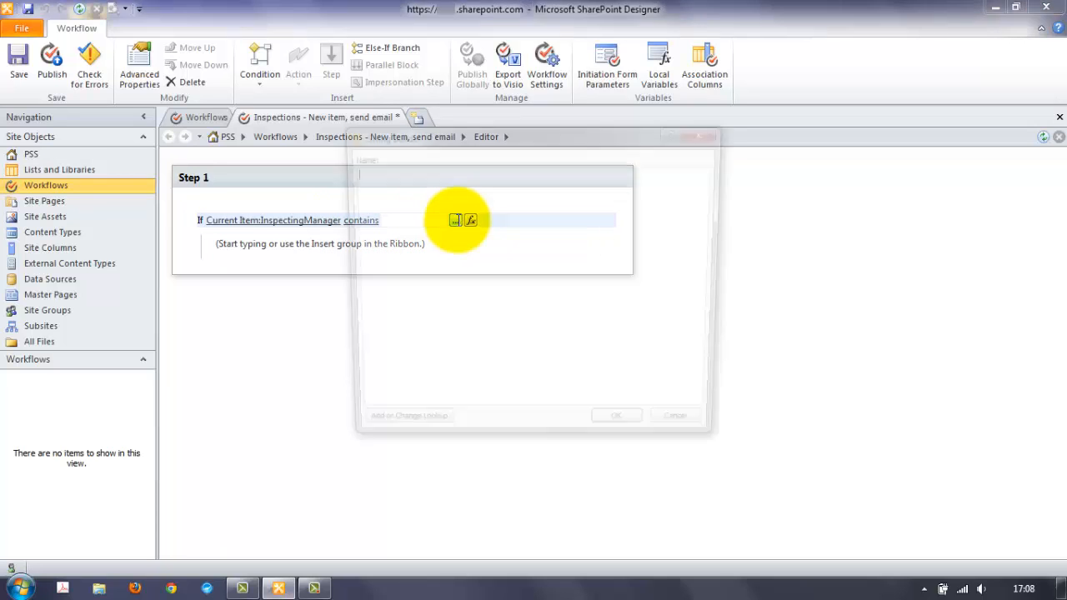
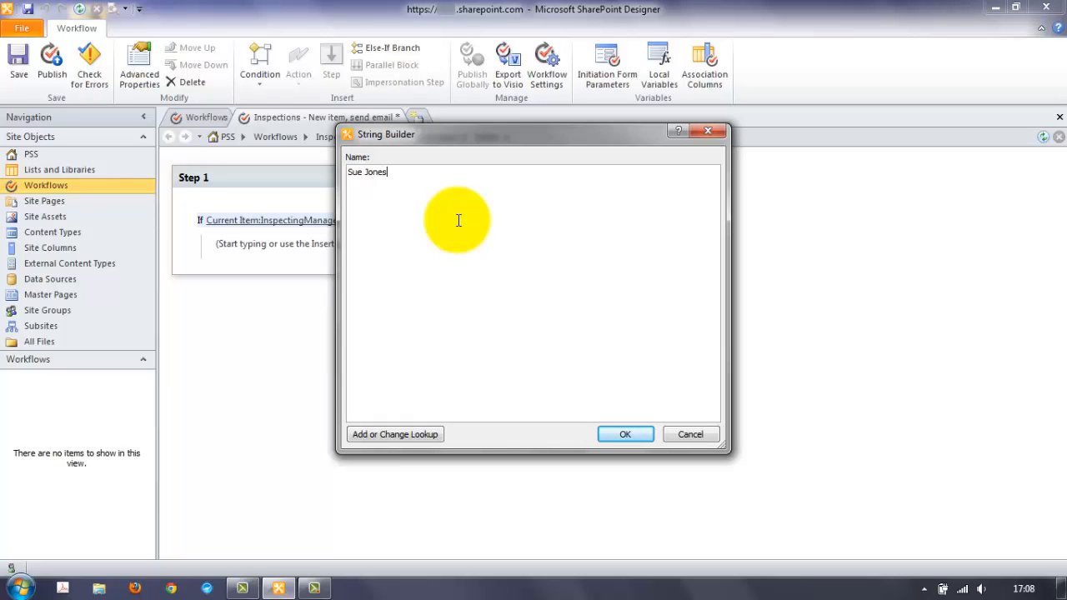
{"action": "left_click", "coordinate": [626, 431]}
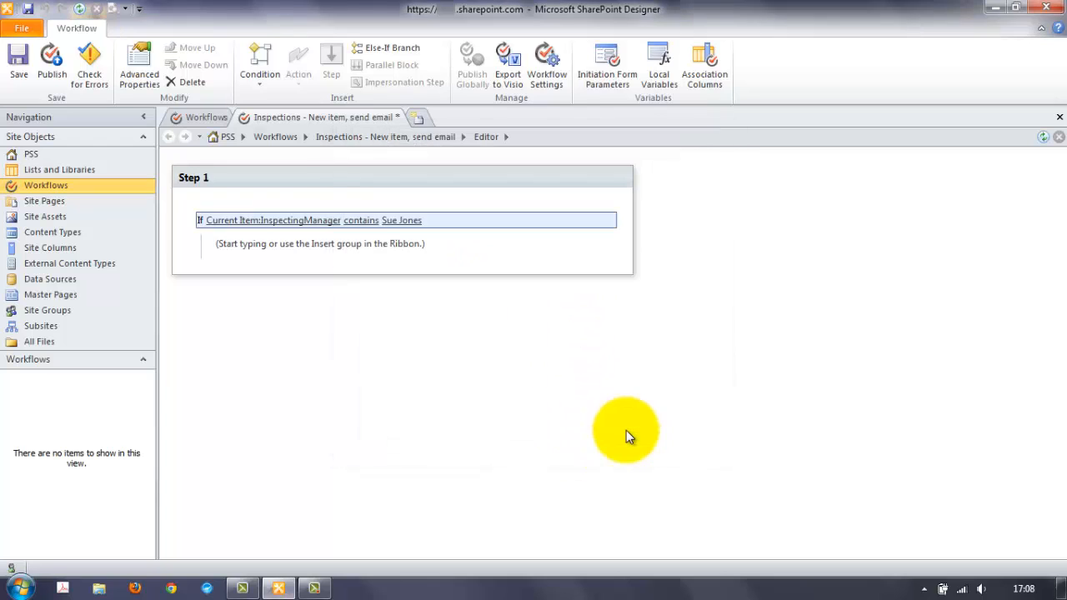
{"action": "left_click", "coordinate": [285, 247]}
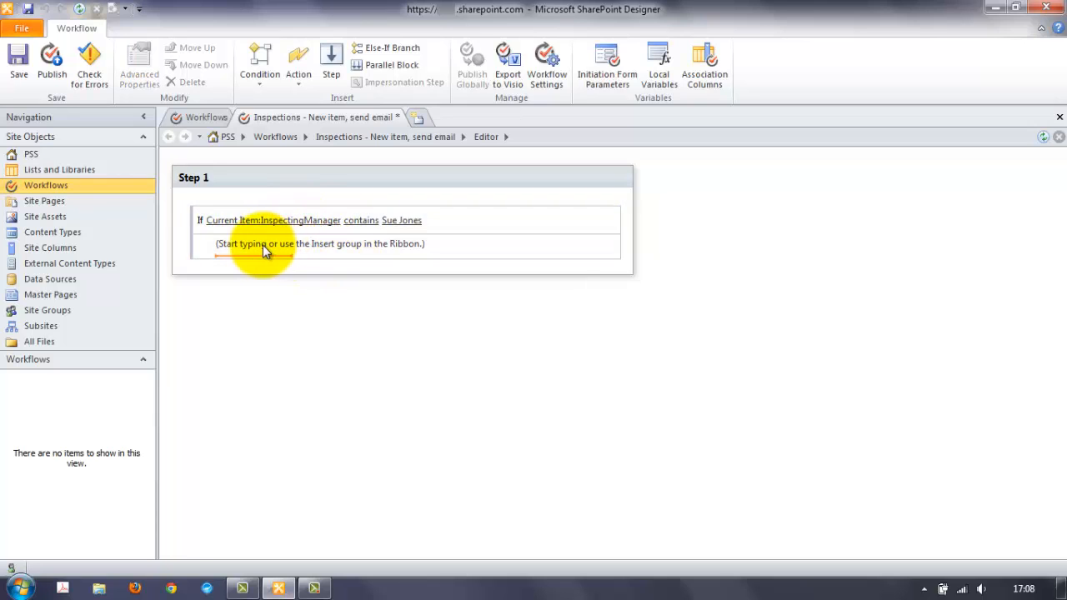
- Add a Set Workflow Variable action with a new String variable named InspectorsEmail
{"action": "left_click", "coordinate": [297, 80]}
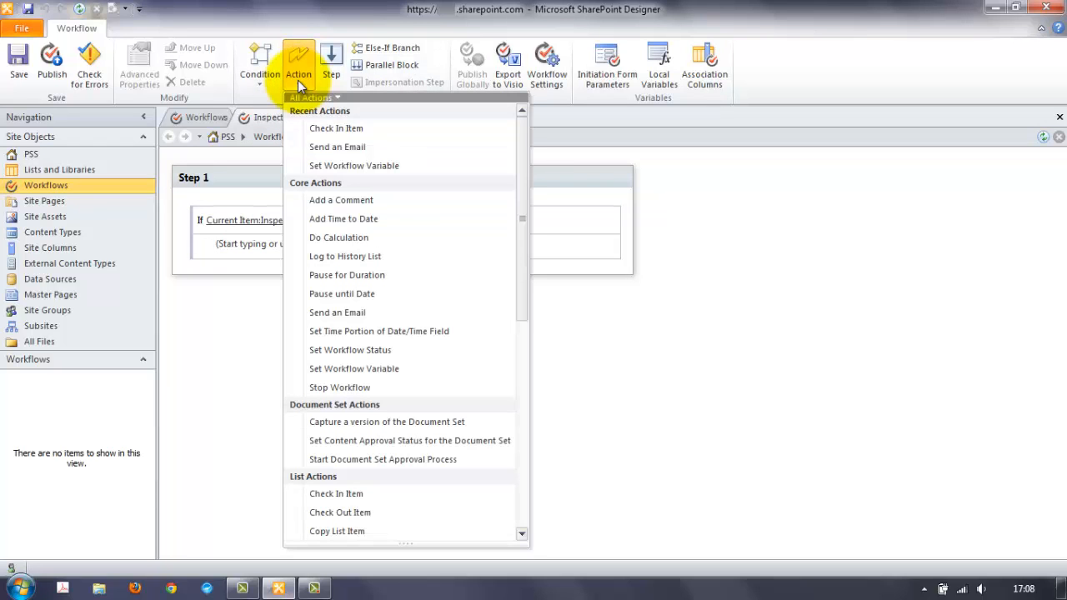
{"action": "left_click", "coordinate": [353, 165]}
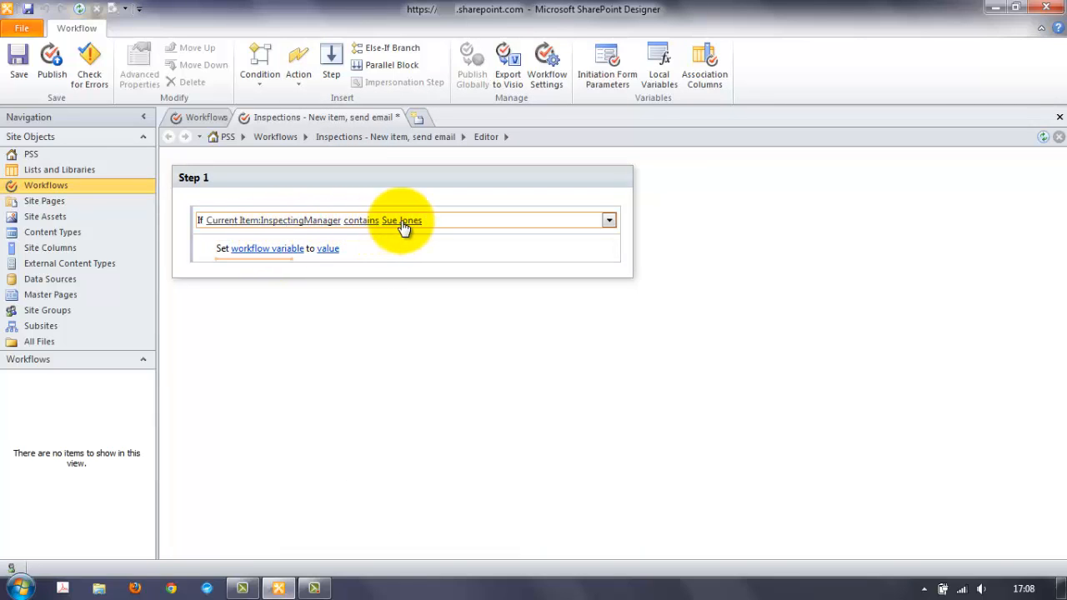
{"action": "left_click", "coordinate": [289, 250]}
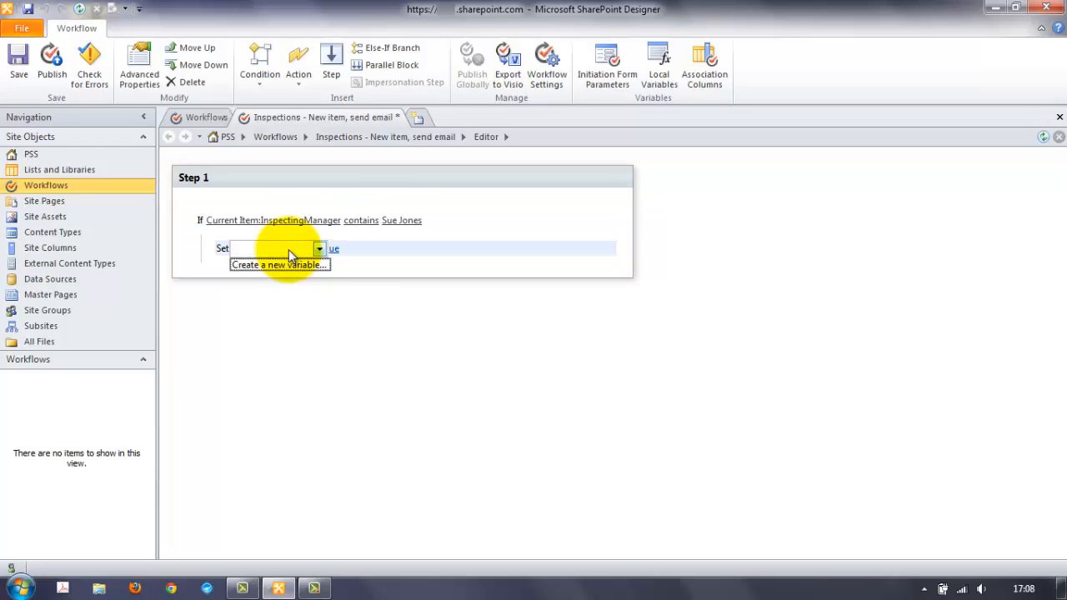
{"action": "left_click", "coordinate": [307, 266]}
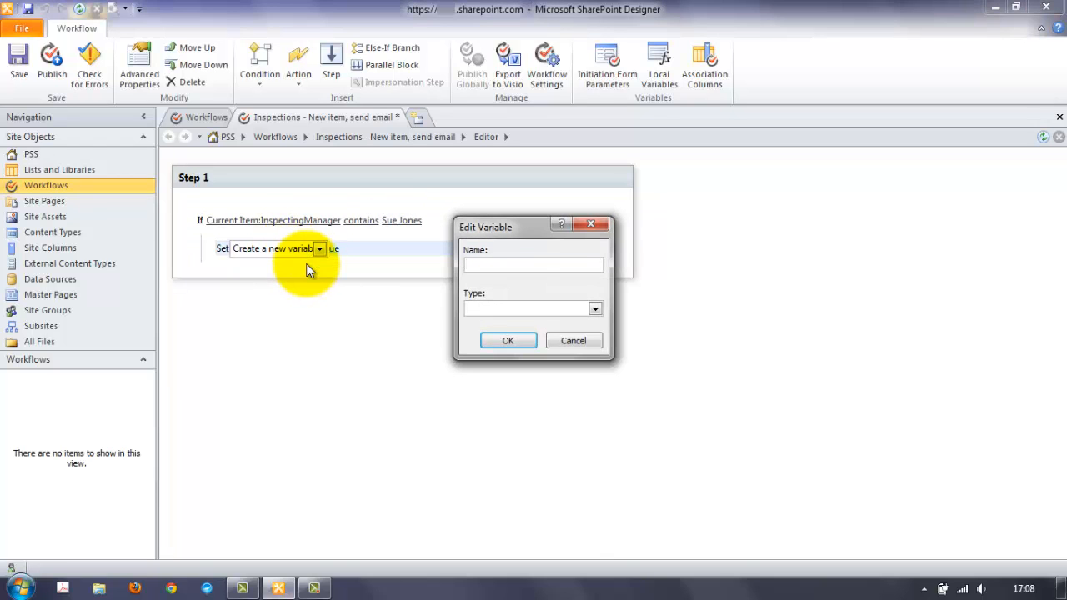
{"action": "type", "text": "InspectorsEmail"}
{"action": "key", "text": "Tab"}
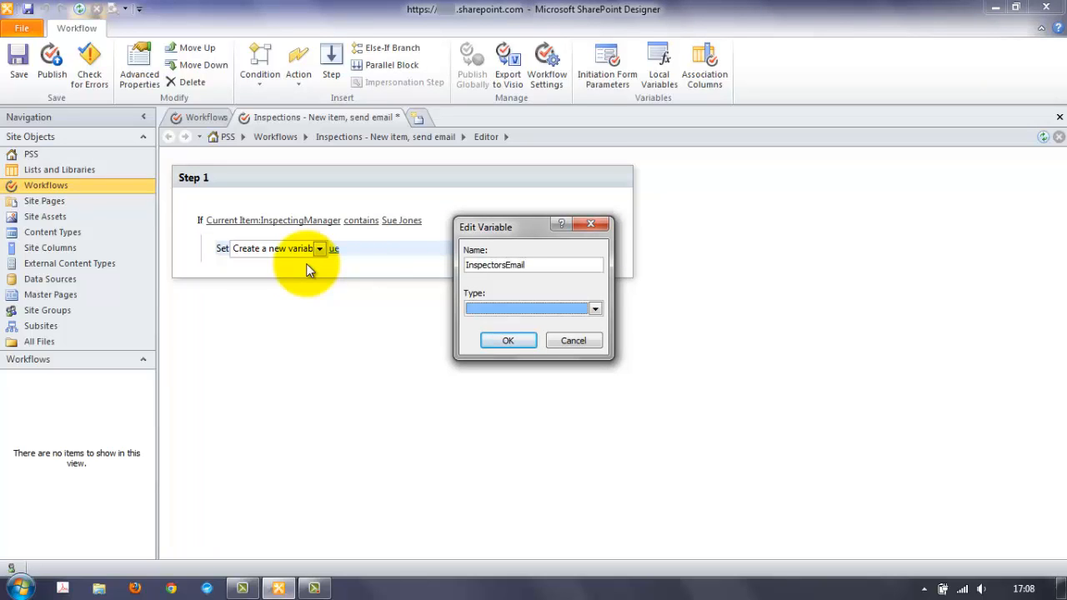
{"action": "left_click", "coordinate": [595, 308]}
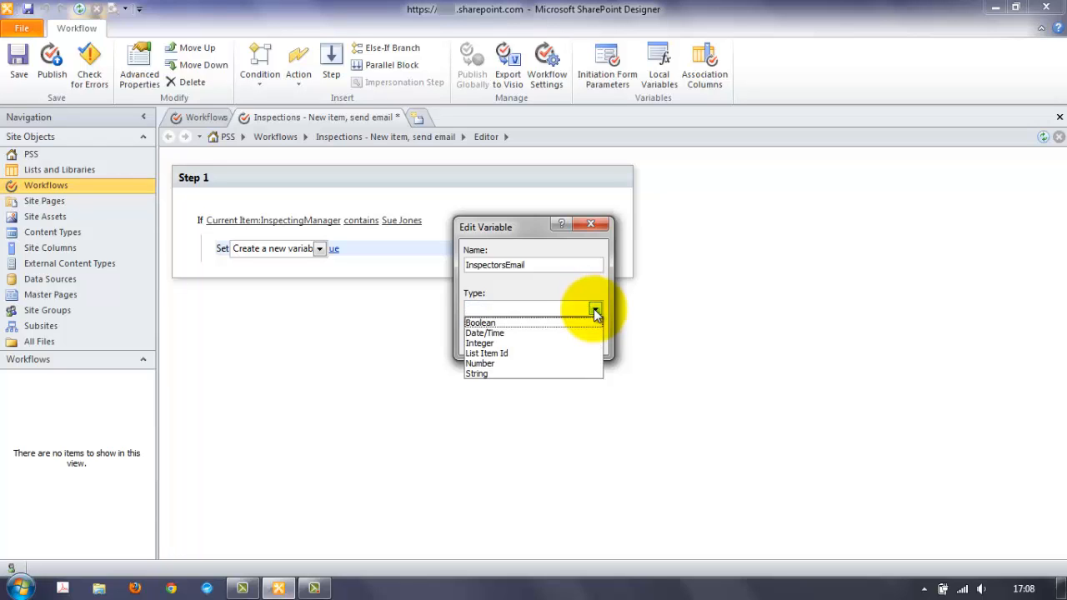
{"action": "left_click", "coordinate": [500, 372]}
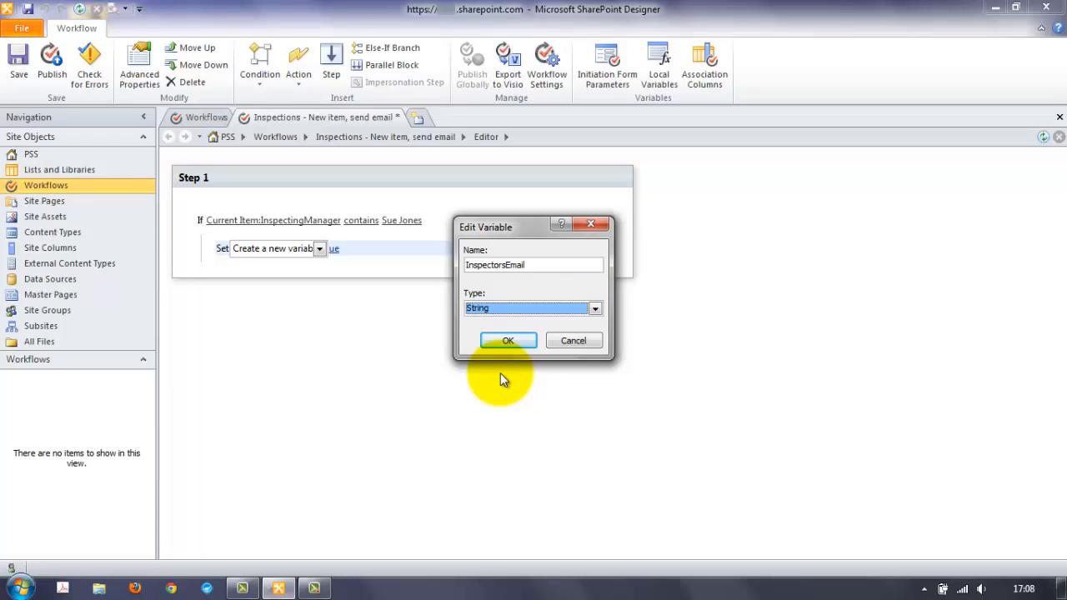
{"action": "left_click", "coordinate": [517, 343]}
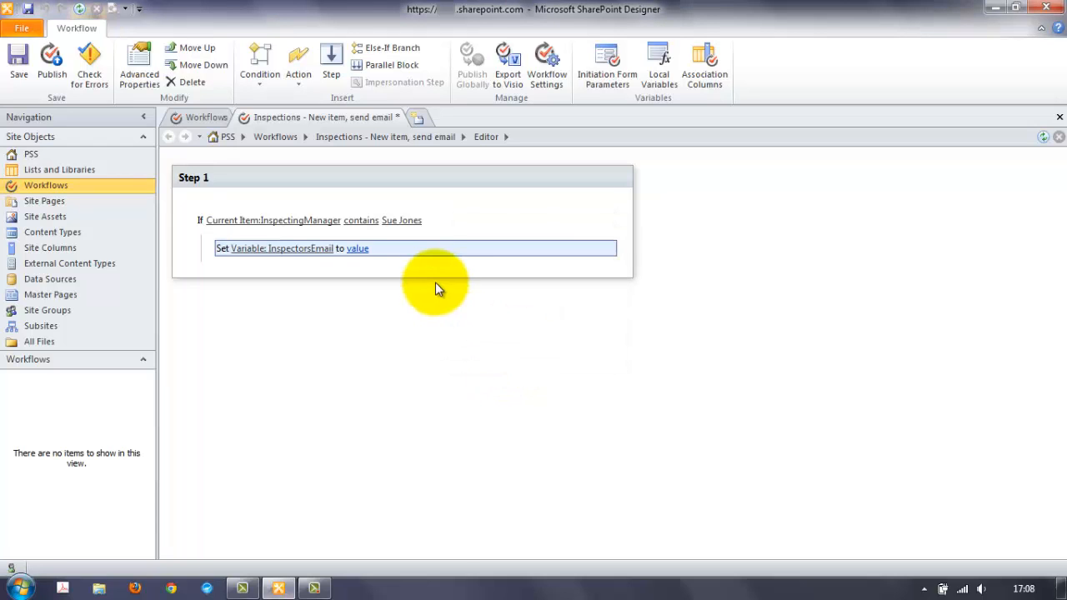
- Set InspectorsEmail's value to the inspector's e-mail address
{"action": "left_click", "coordinate": [365, 248]}
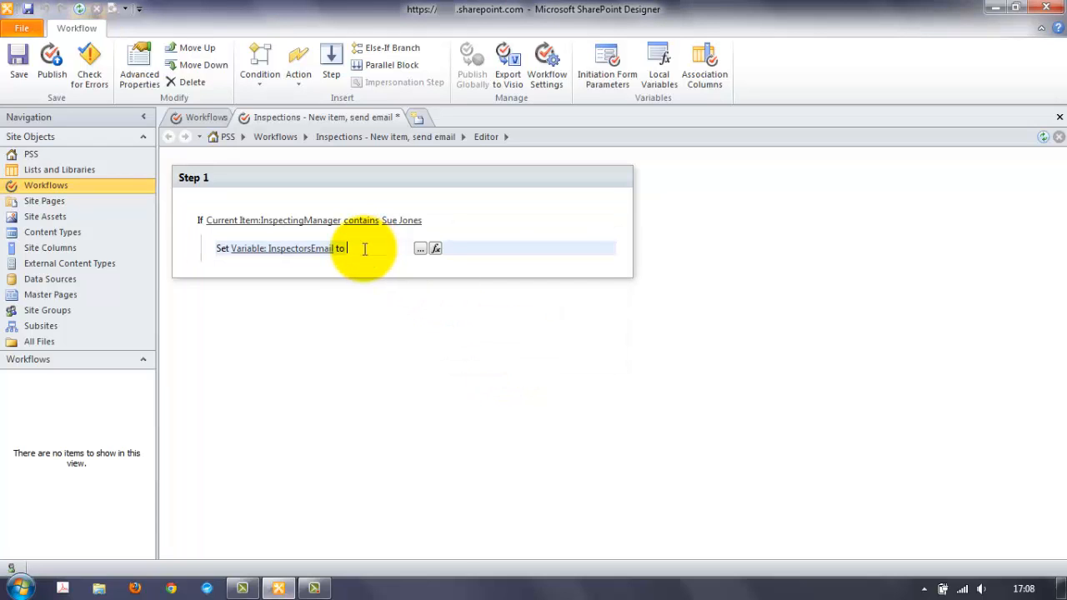
{"action": "left_click", "coordinate": [419, 248]}
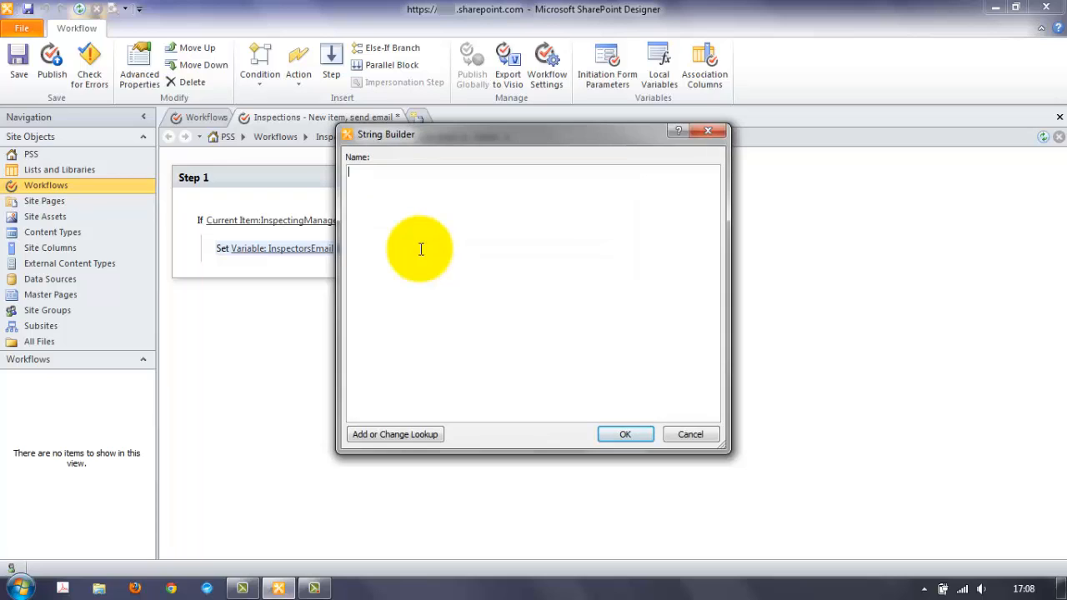
{"action": "key", "text": "ctrl+v"}
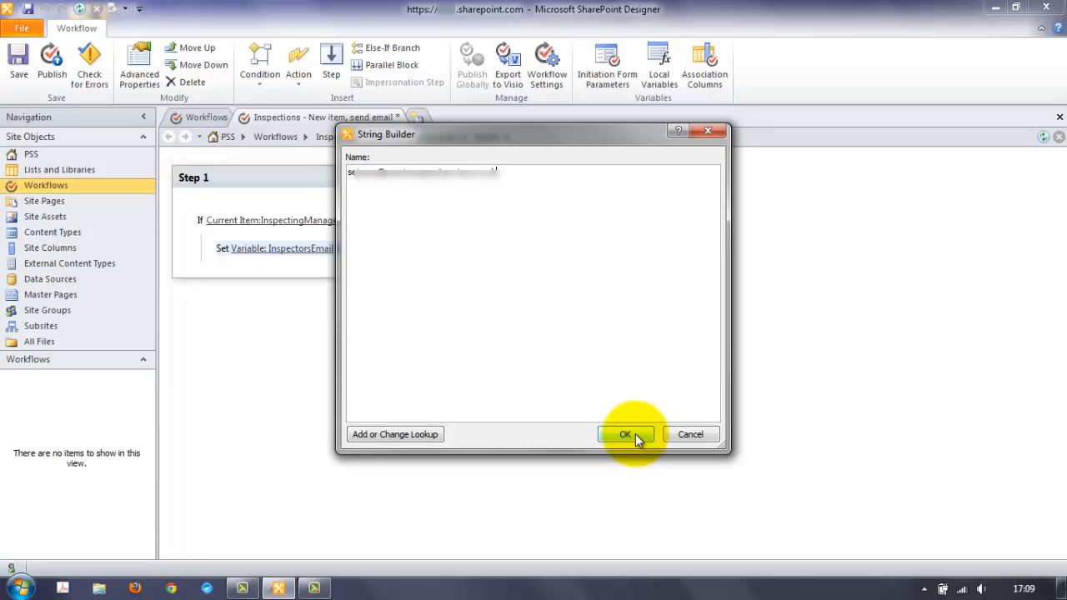
{"action": "left_click", "coordinate": [627, 434]}
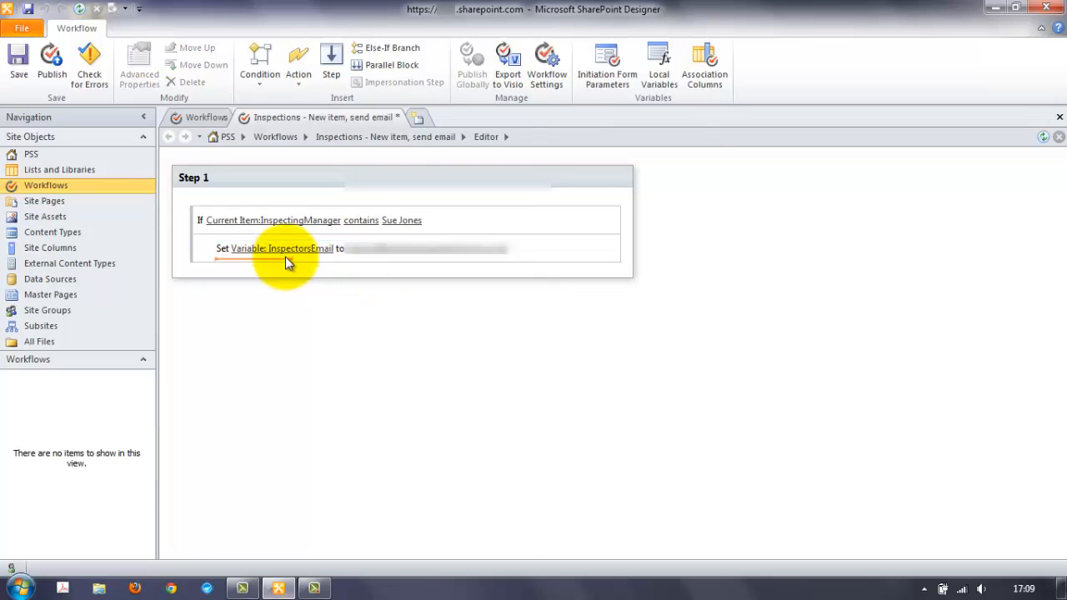
{"action": "left_click", "coordinate": [299, 67]}
- Add another variable action setting a new String variable BranchManager to the manager's address
{"action": "left_click", "coordinate": [358, 128]}
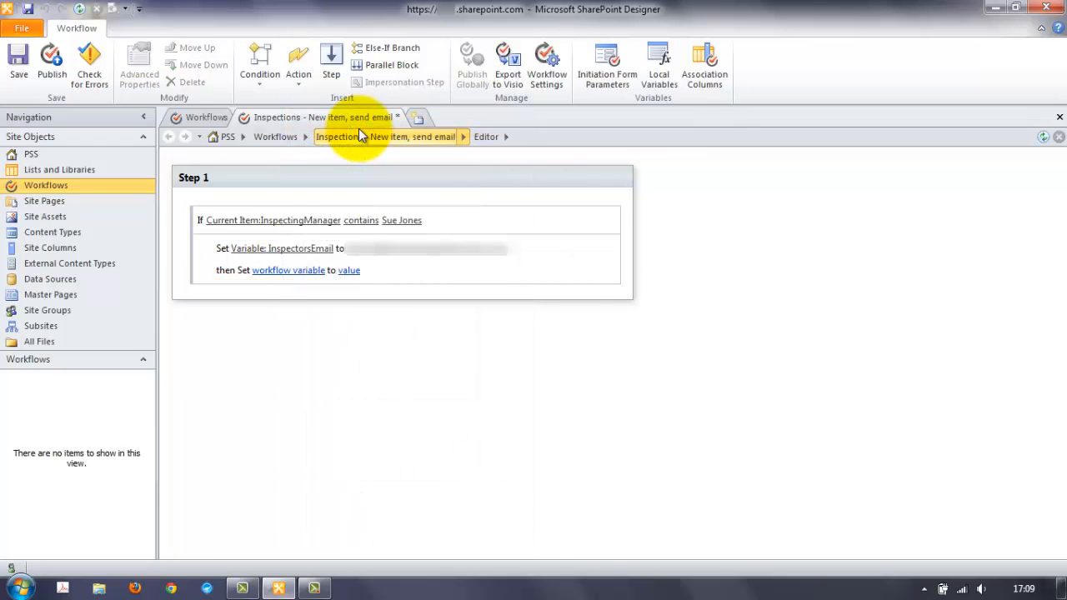
{"action": "left_click", "coordinate": [297, 271]}
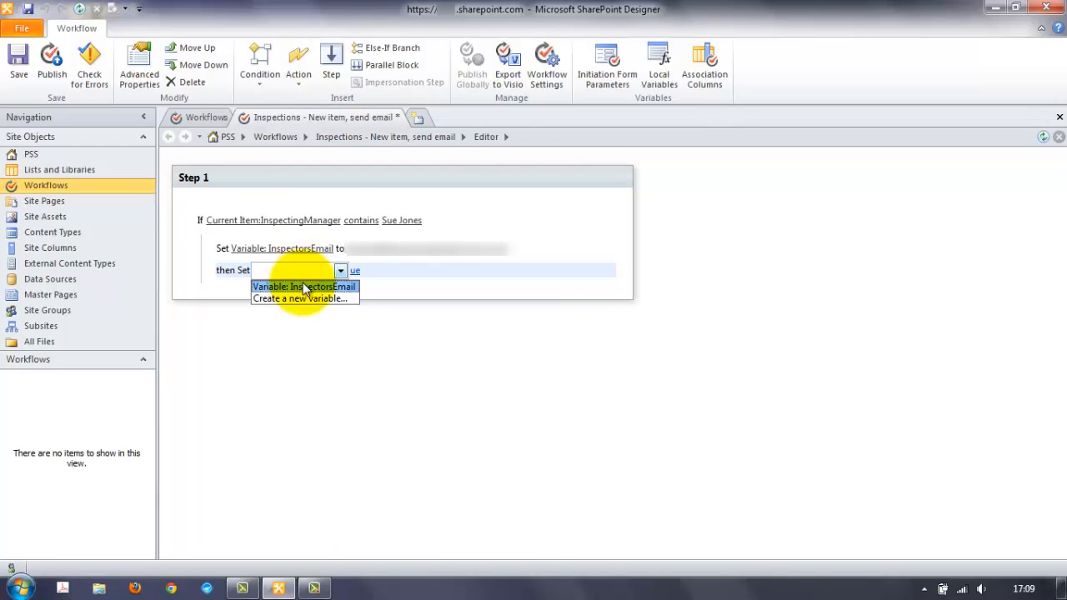
{"action": "left_click", "coordinate": [309, 297]}
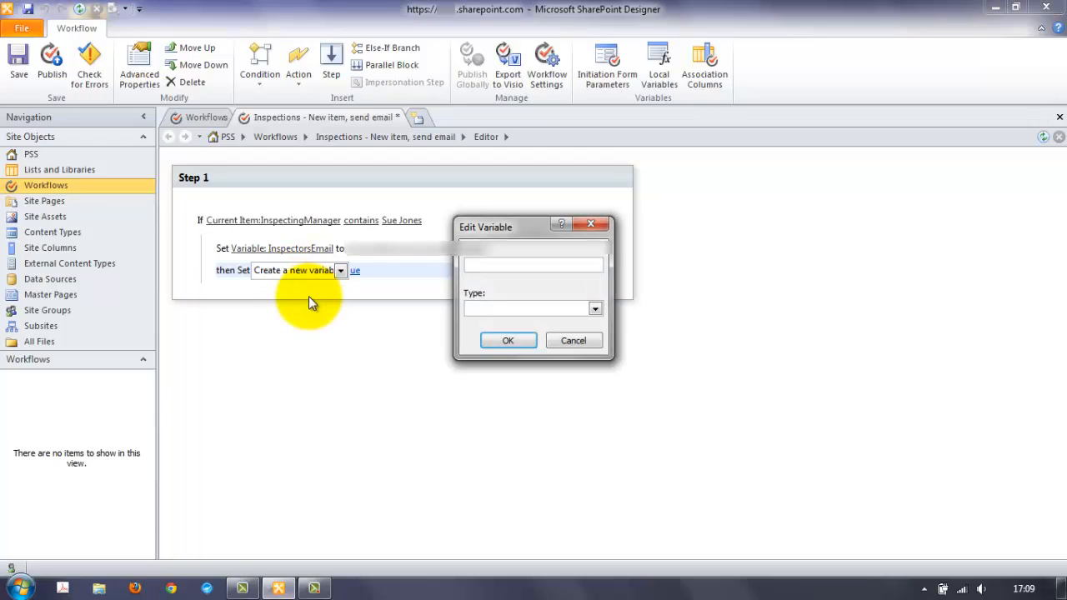
{"action": "type", "text": "BranchManager"}
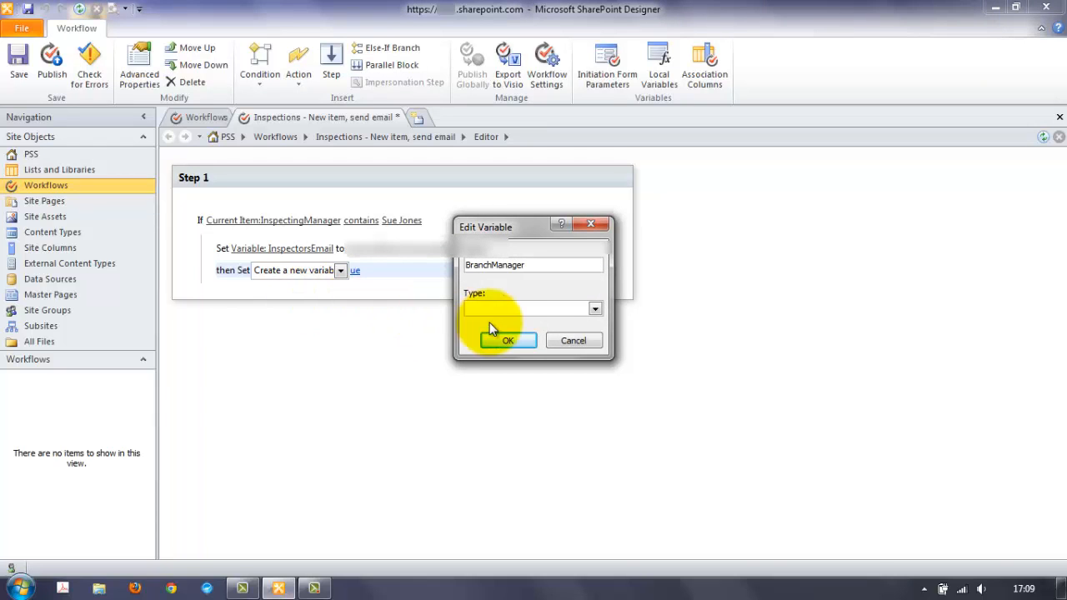
{"action": "left_click", "coordinate": [595, 309]}
{"action": "left_click", "coordinate": [482, 373]}
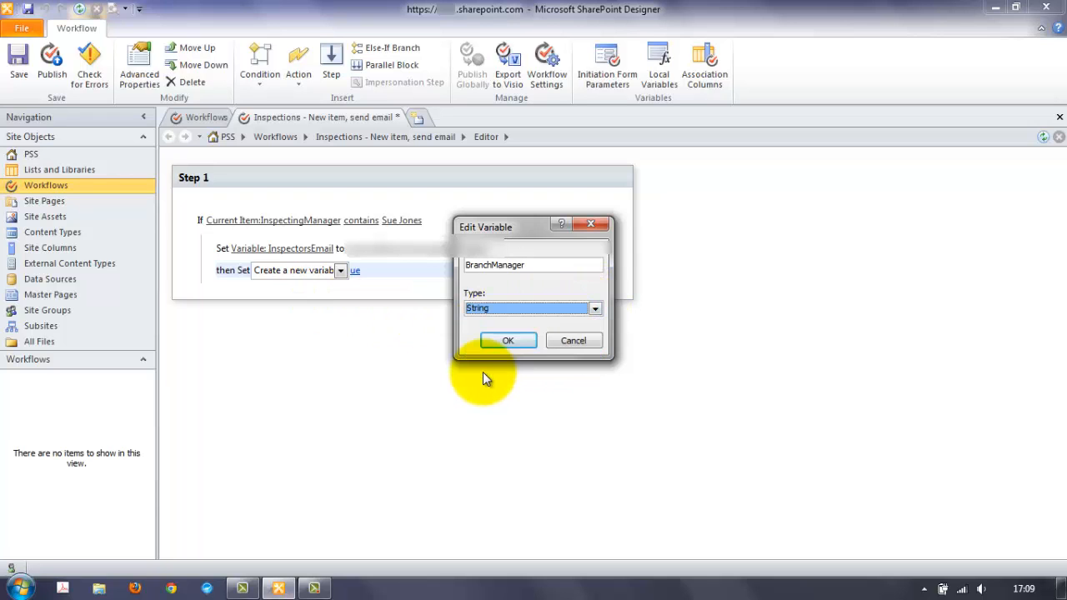
{"action": "left_click", "coordinate": [514, 337]}
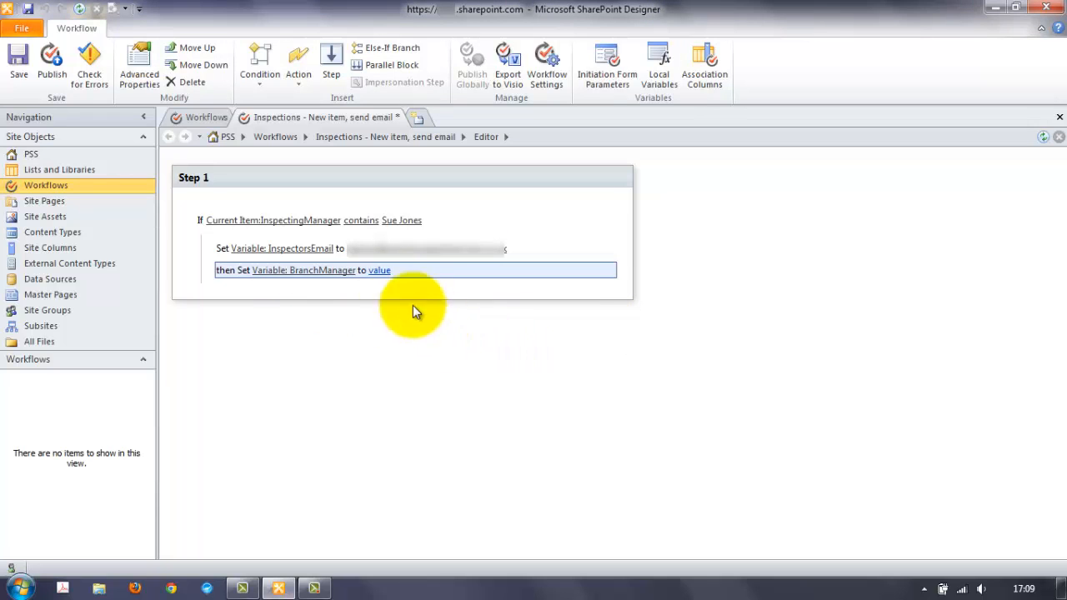
{"action": "left_click", "coordinate": [379, 270]}
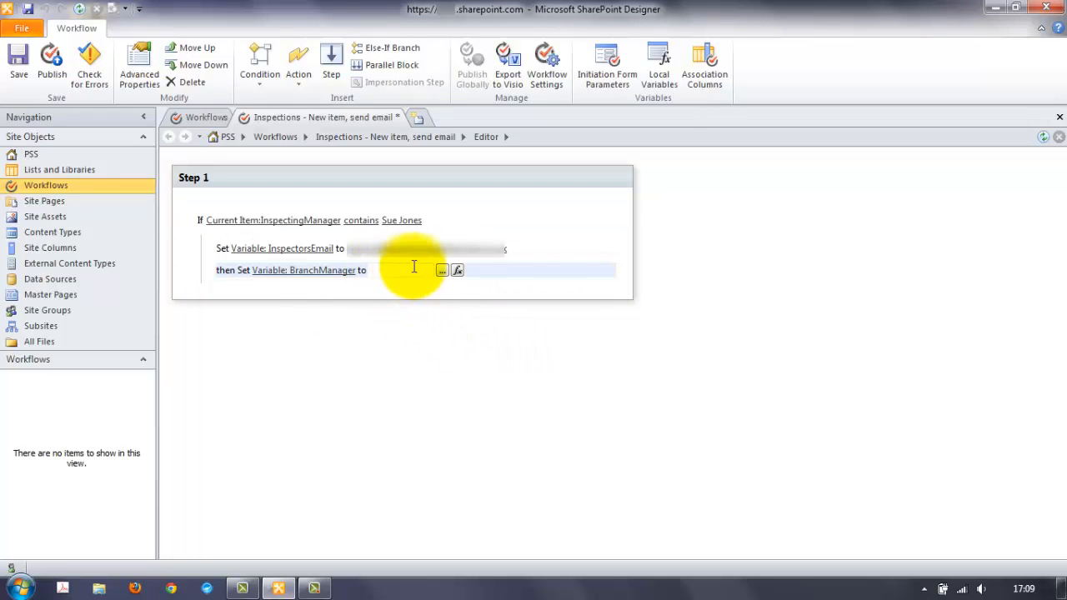
{"action": "left_click", "coordinate": [441, 270]}
{"action": "left_click", "coordinate": [635, 434]}
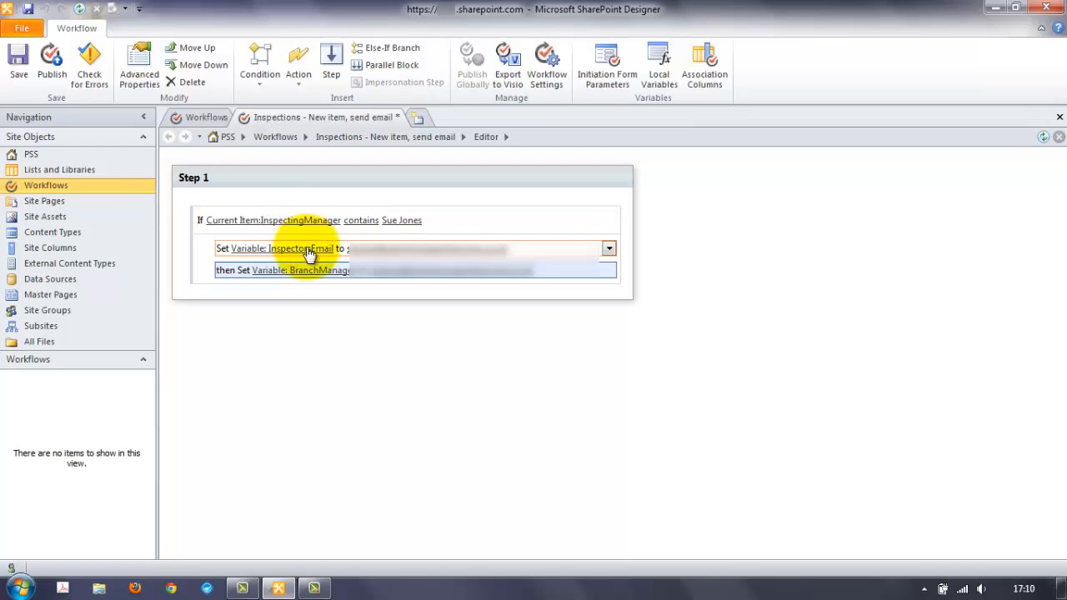
- Add a Send an Email action below the variable actions in Step 1
{"action": "left_click", "coordinate": [218, 292]}
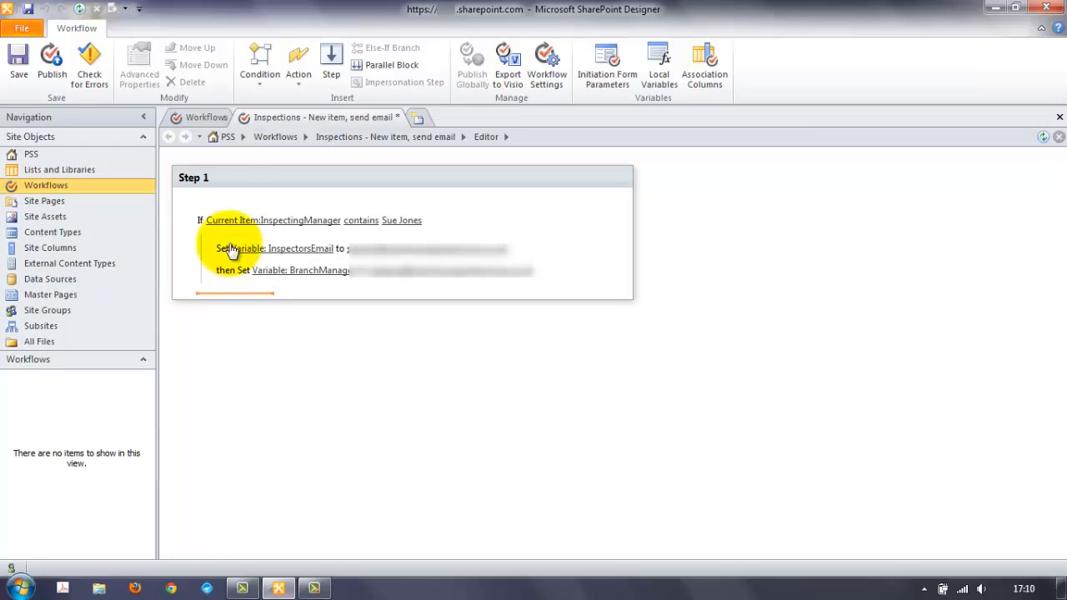
{"action": "left_click", "coordinate": [306, 77]}
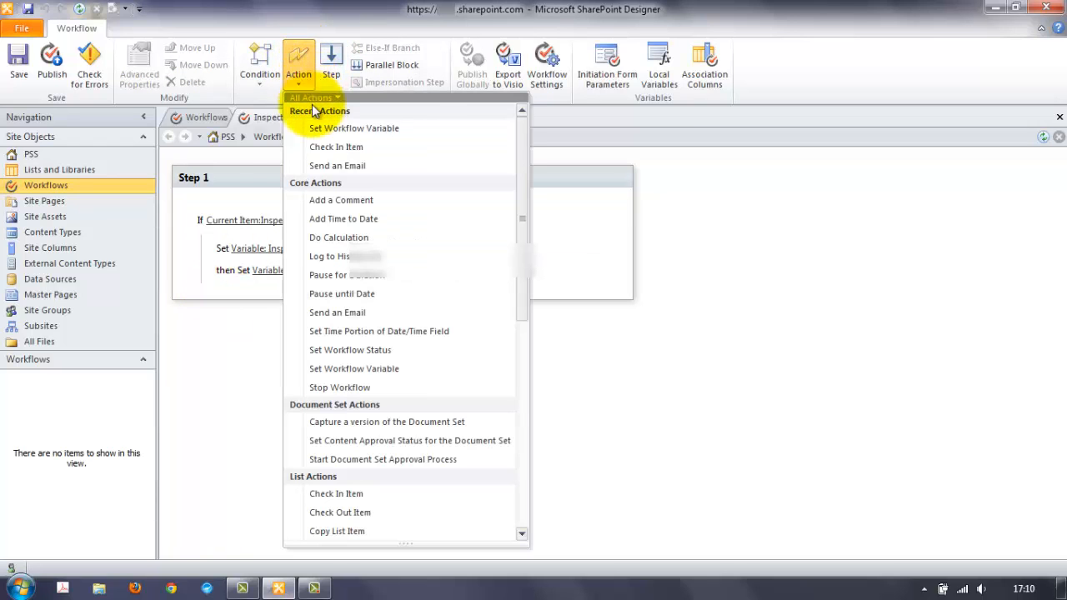
{"action": "left_click", "coordinate": [354, 166]}
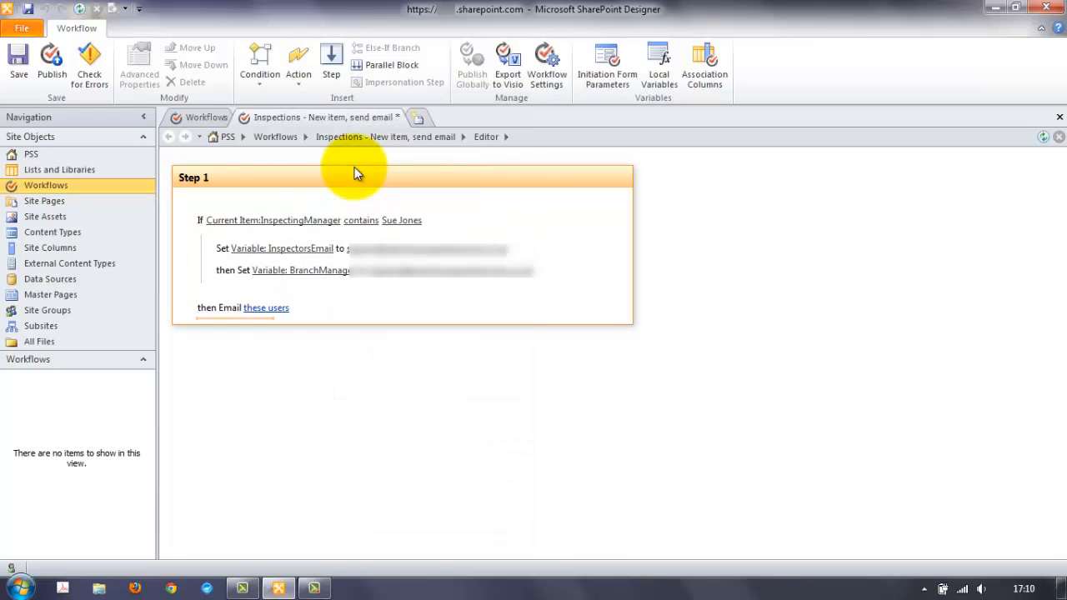
{"action": "left_click", "coordinate": [232, 307]}
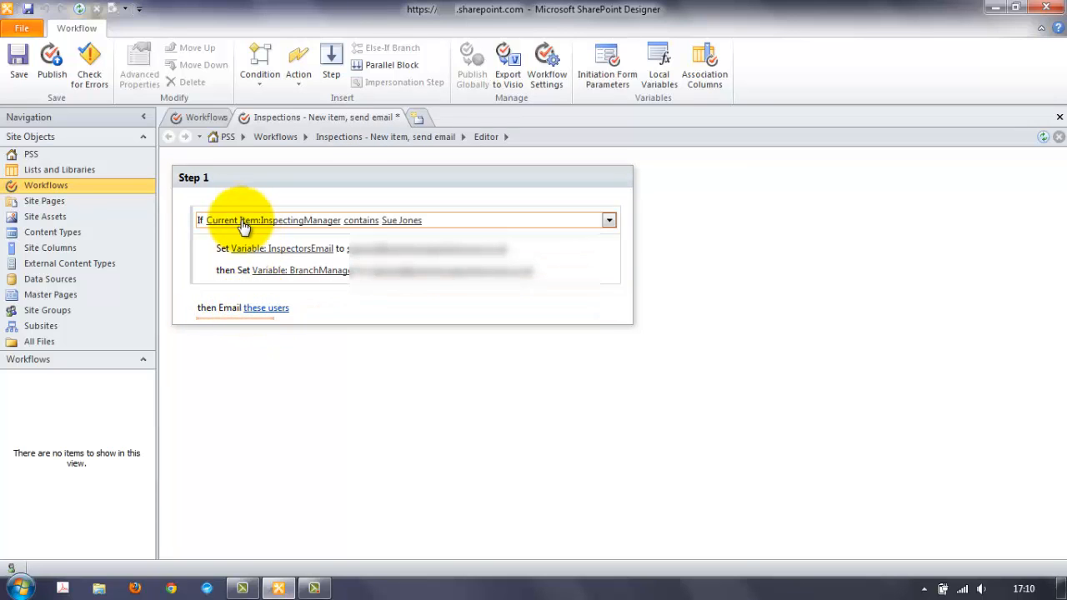
- Set the e-mail's To line to the workflow lookup Variable: BranchManager
{"action": "left_click", "coordinate": [268, 310]}
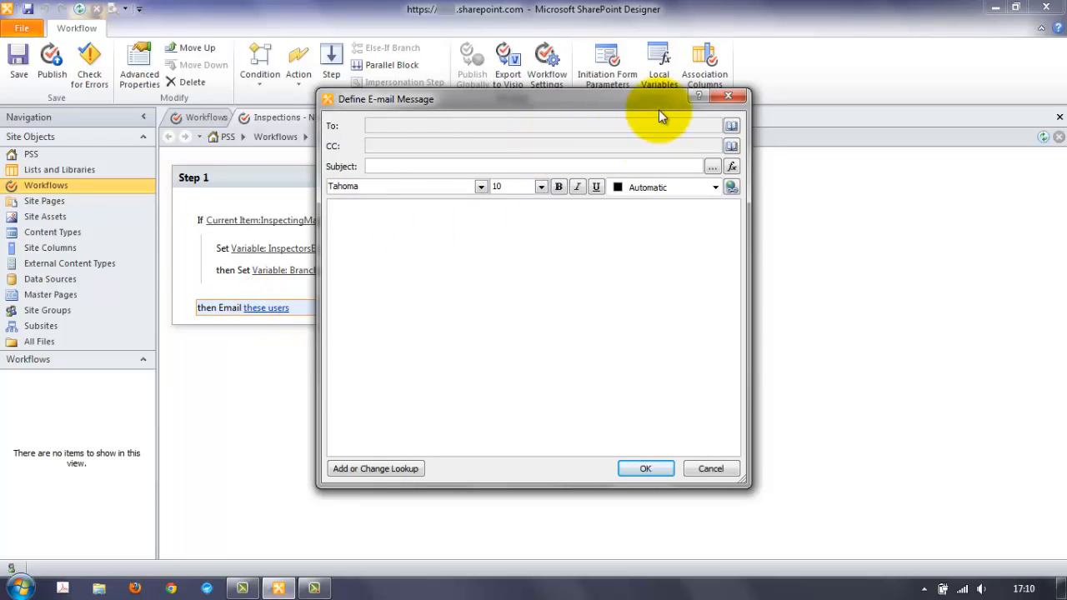
{"action": "left_click", "coordinate": [732, 126]}
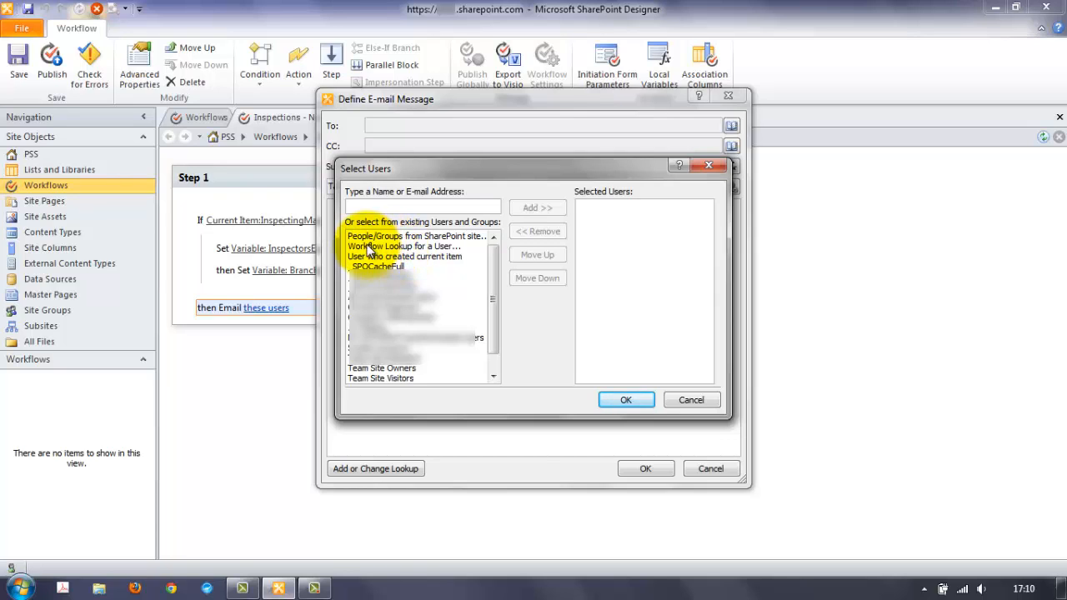
{"action": "left_click", "coordinate": [408, 247]}
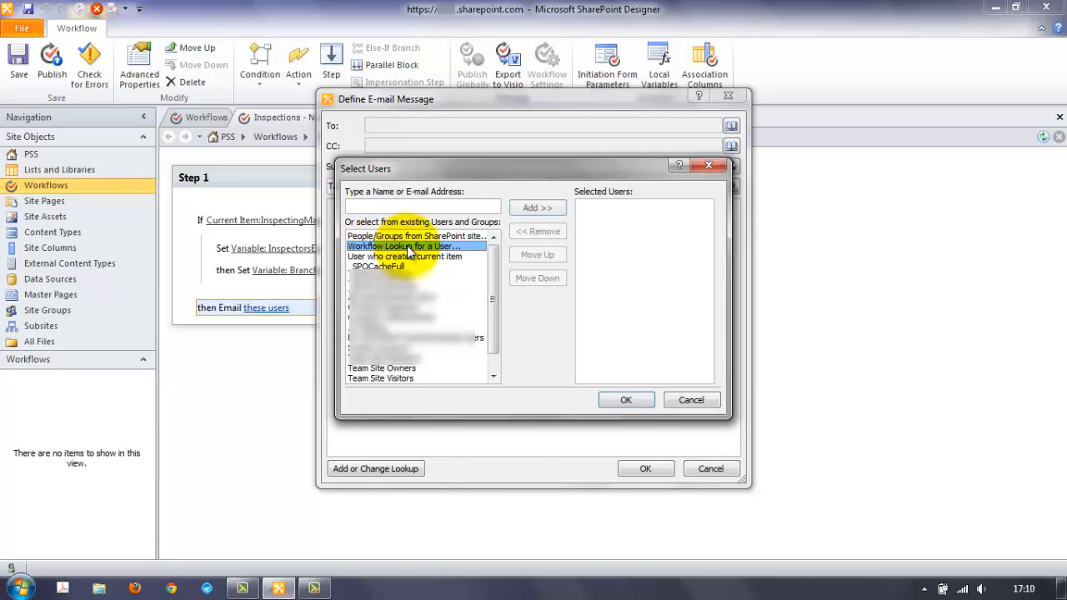
{"action": "left_click", "coordinate": [538, 207]}
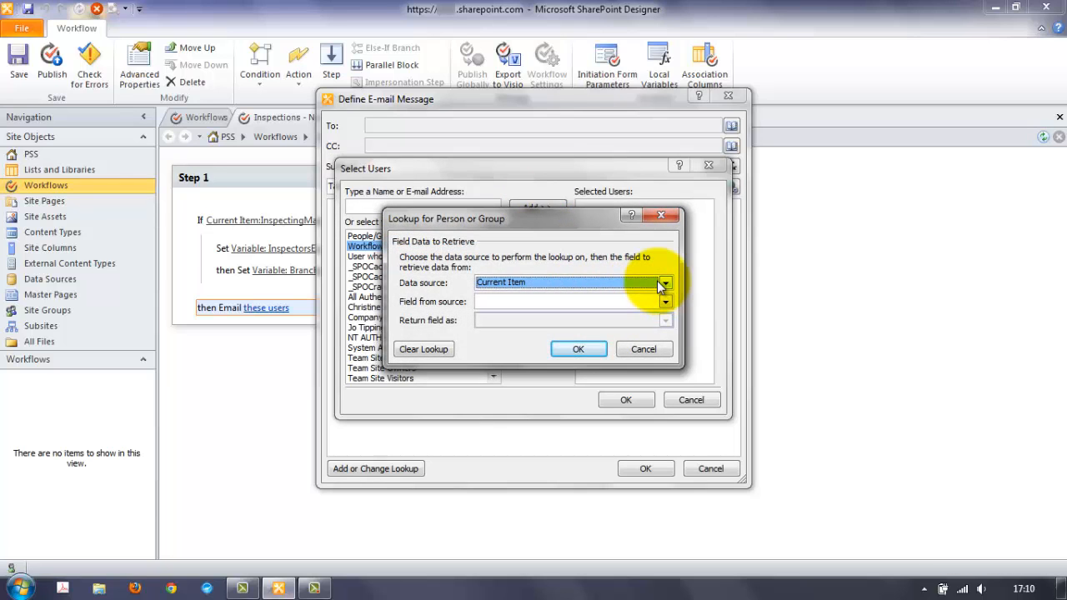
{"action": "left_click", "coordinate": [664, 284]}
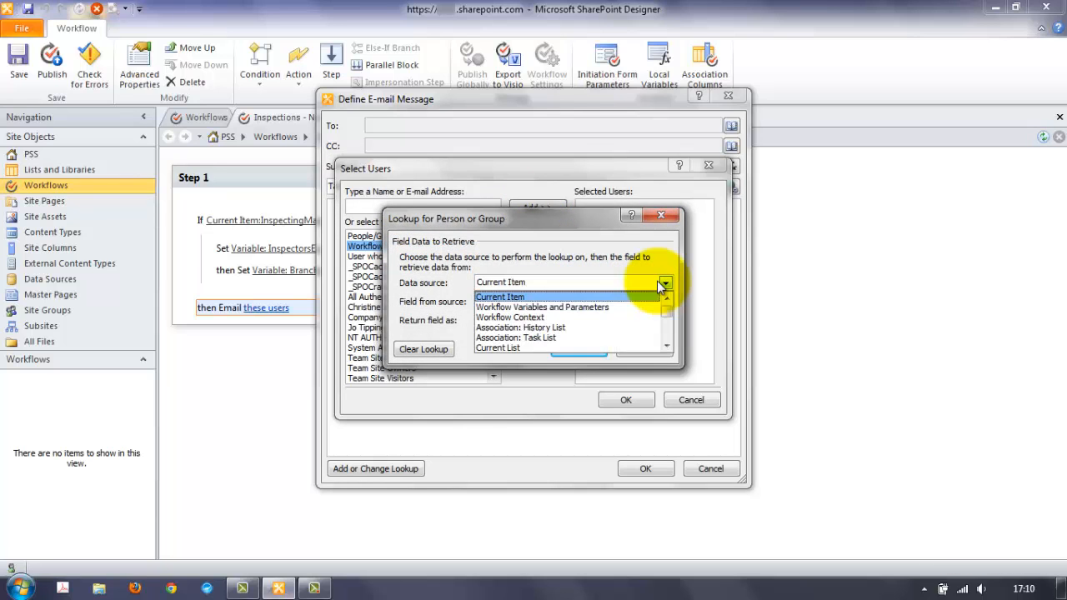
{"action": "left_click", "coordinate": [605, 307]}
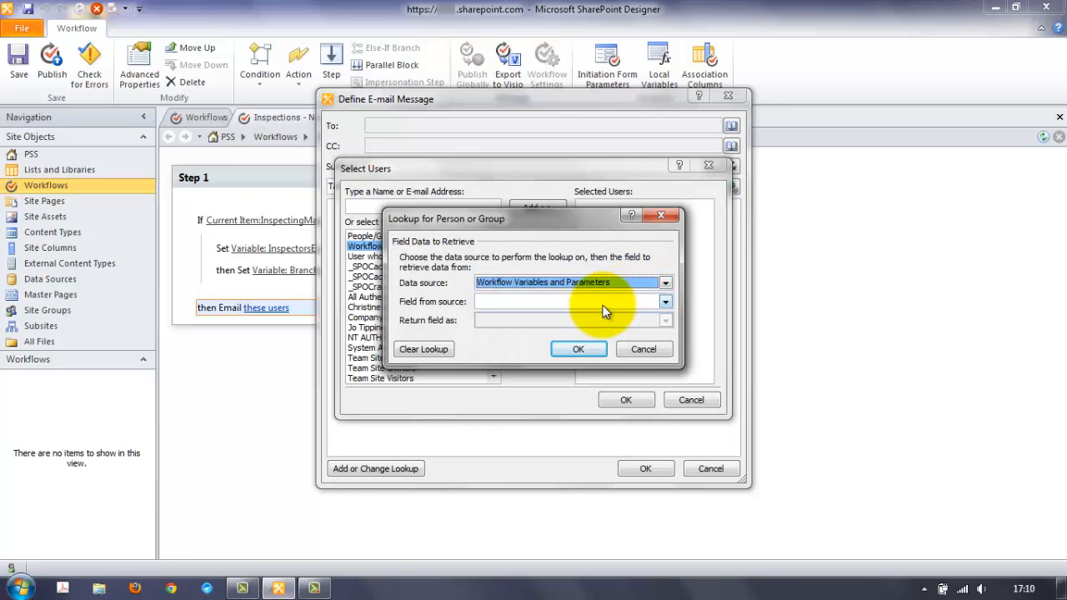
{"action": "left_click", "coordinate": [666, 302]}
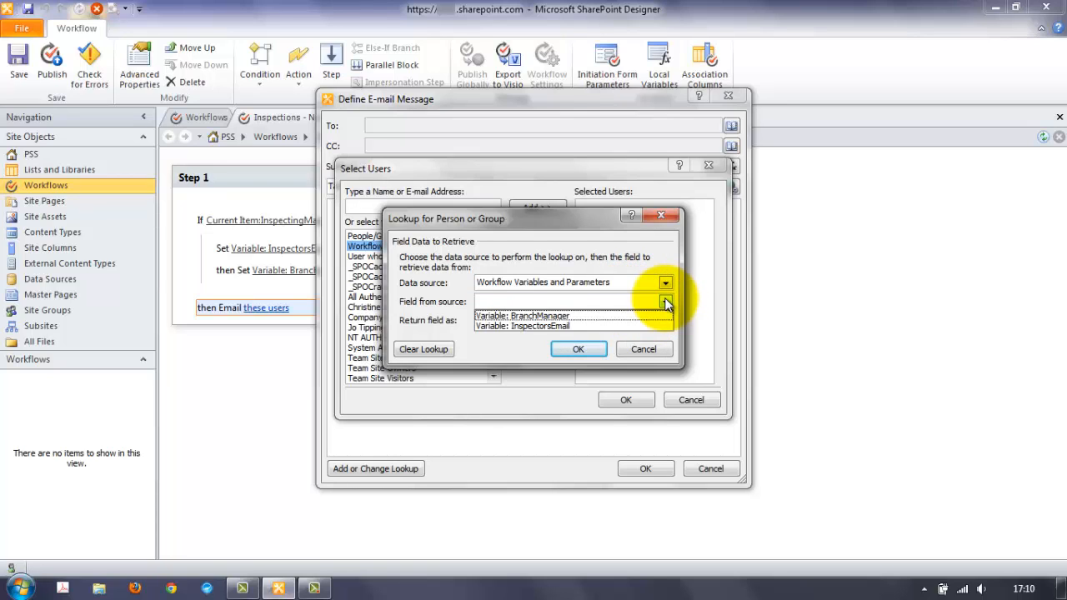
{"action": "left_click", "coordinate": [599, 315]}
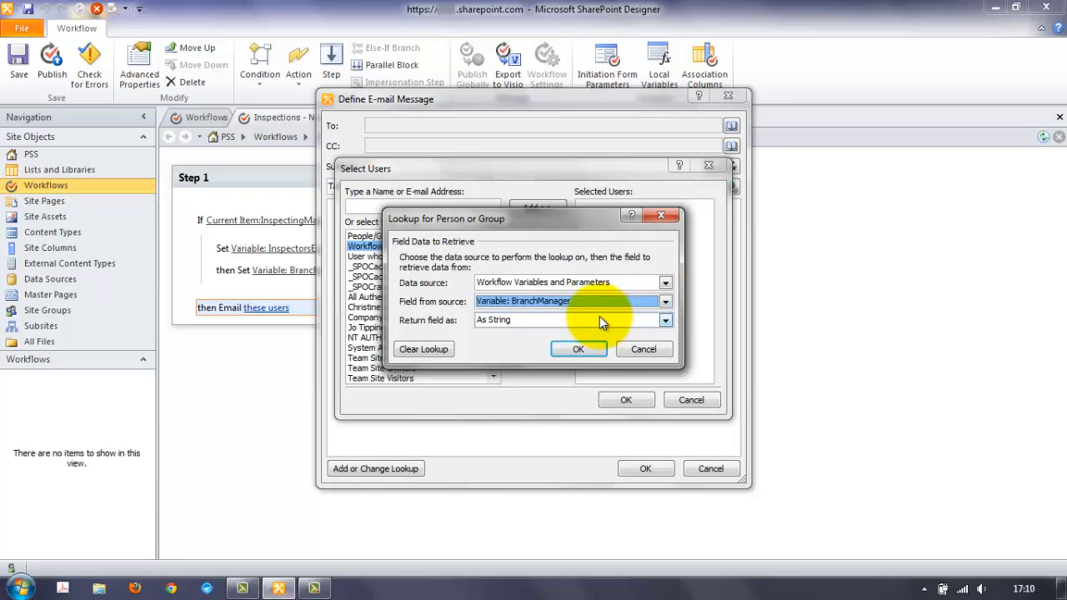
{"action": "left_click", "coordinate": [584, 349]}
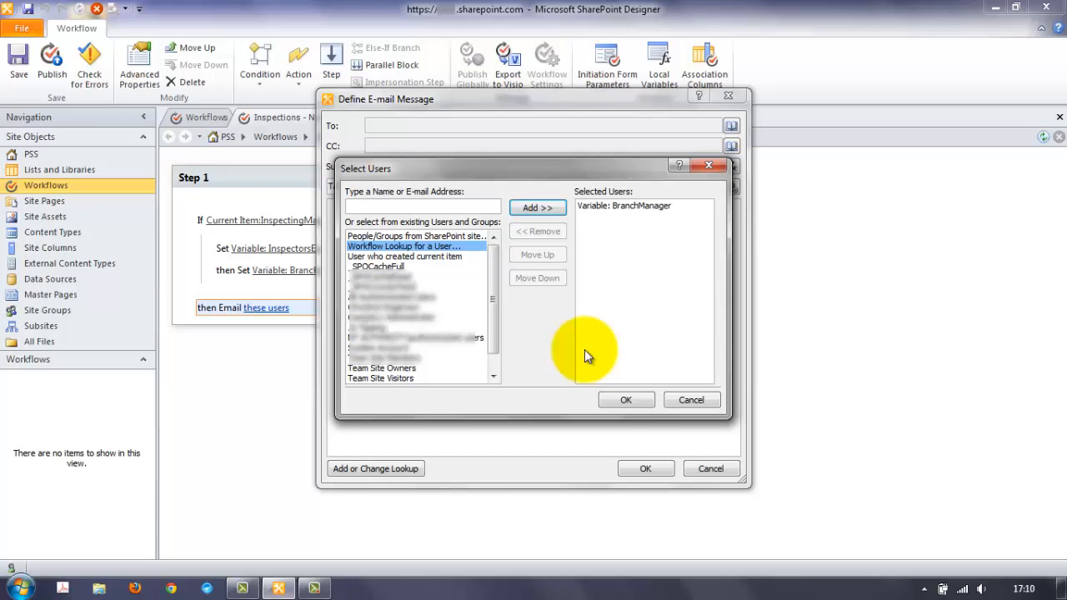
{"action": "left_click", "coordinate": [627, 401]}
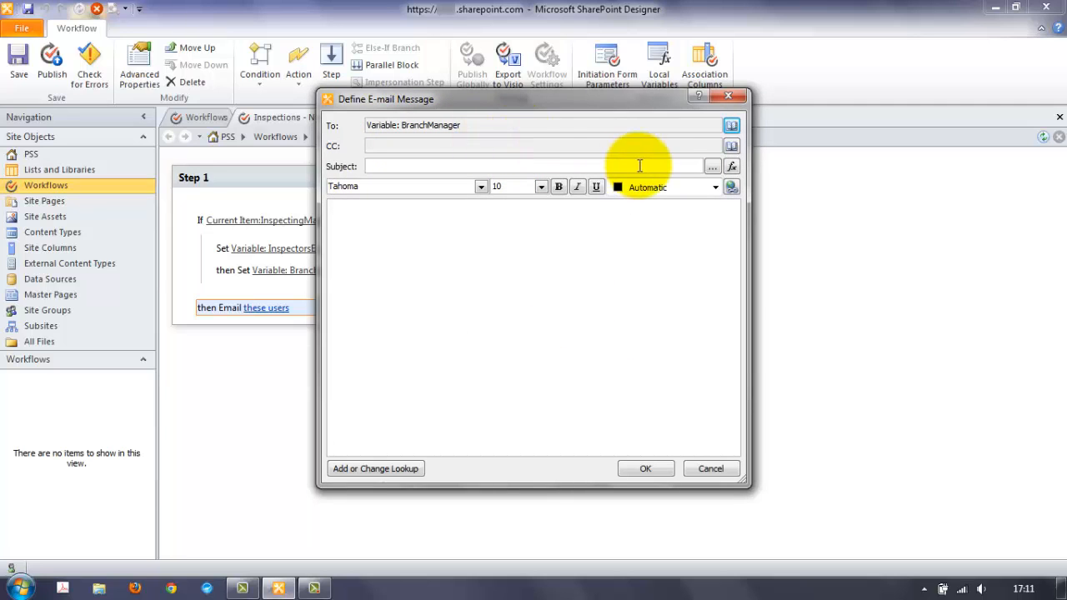
- Put the workflow lookup Variable: InspectorsEmail on the e-mail's CC line
{"action": "left_click", "coordinate": [732, 147]}
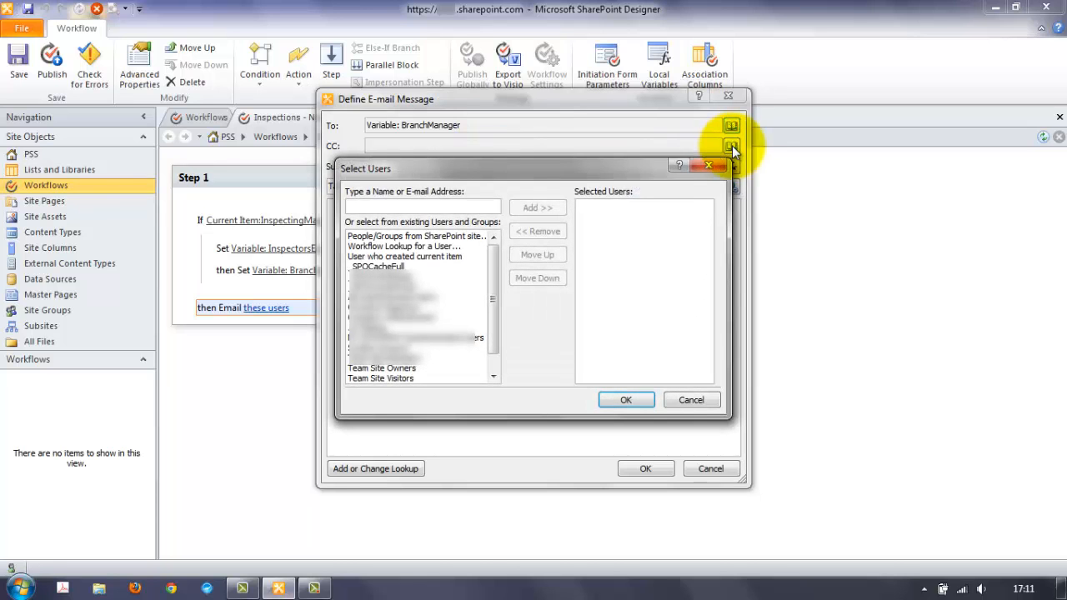
{"action": "left_click", "coordinate": [426, 247]}
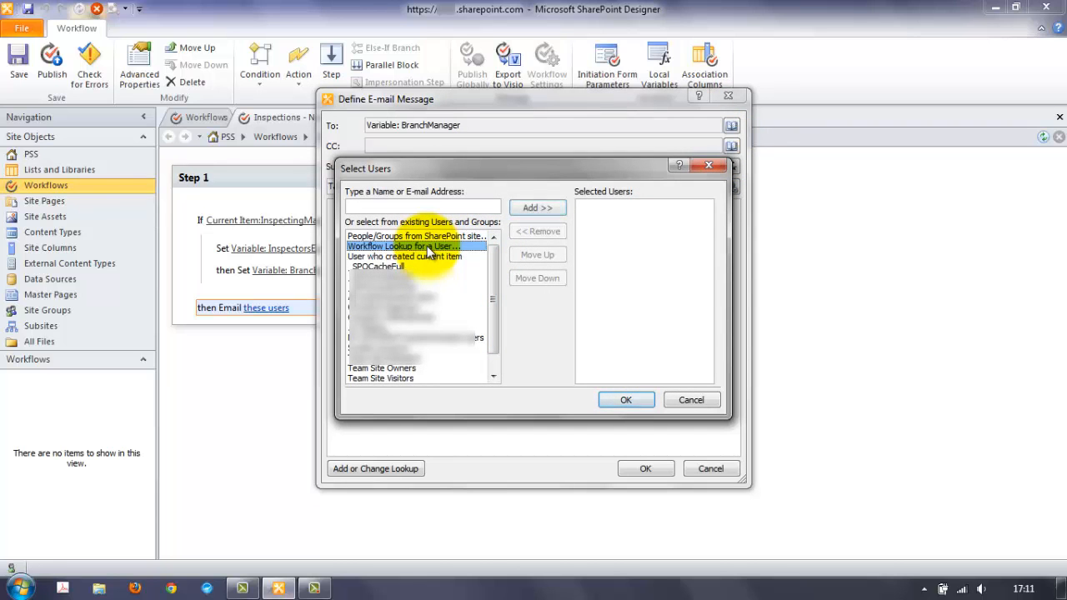
{"action": "left_click", "coordinate": [531, 209]}
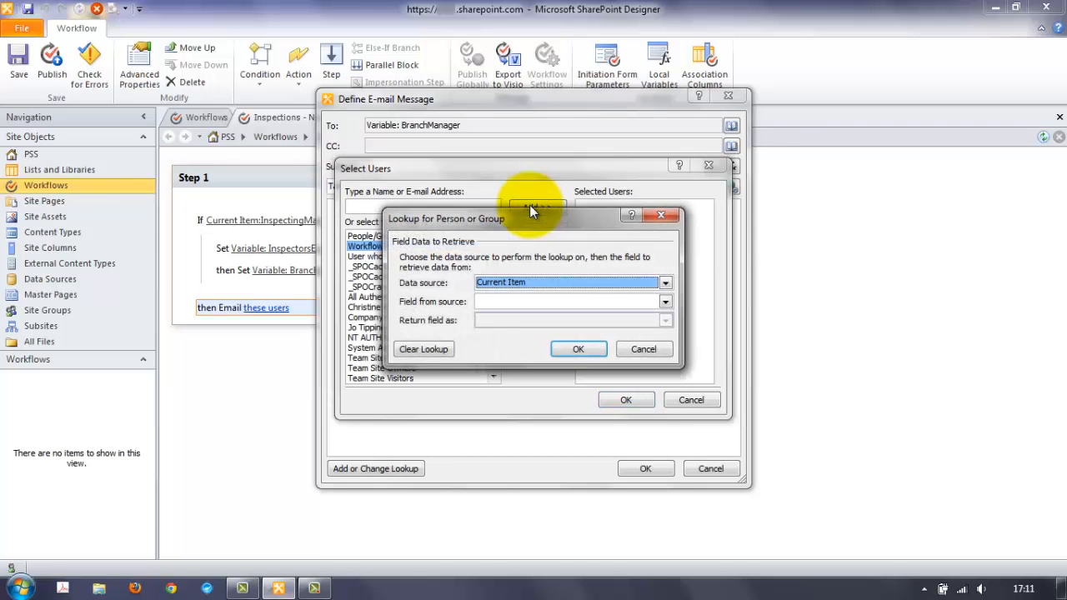
{"action": "left_click", "coordinate": [556, 280]}
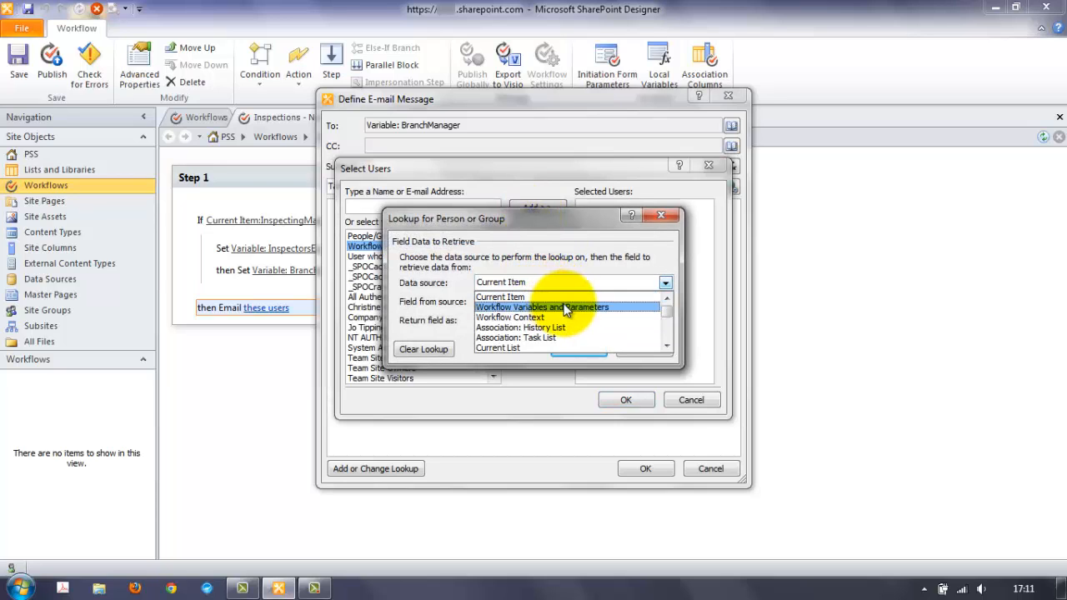
{"action": "left_click", "coordinate": [557, 307]}
{"action": "left_click", "coordinate": [557, 304]}
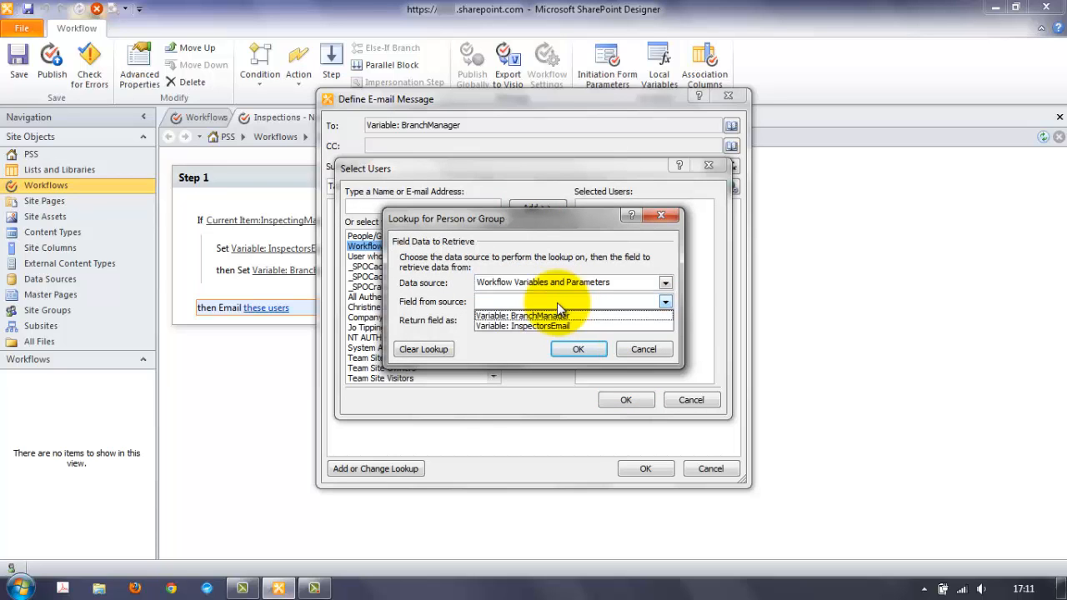
{"action": "left_click", "coordinate": [576, 324]}
{"action": "left_click", "coordinate": [581, 344]}
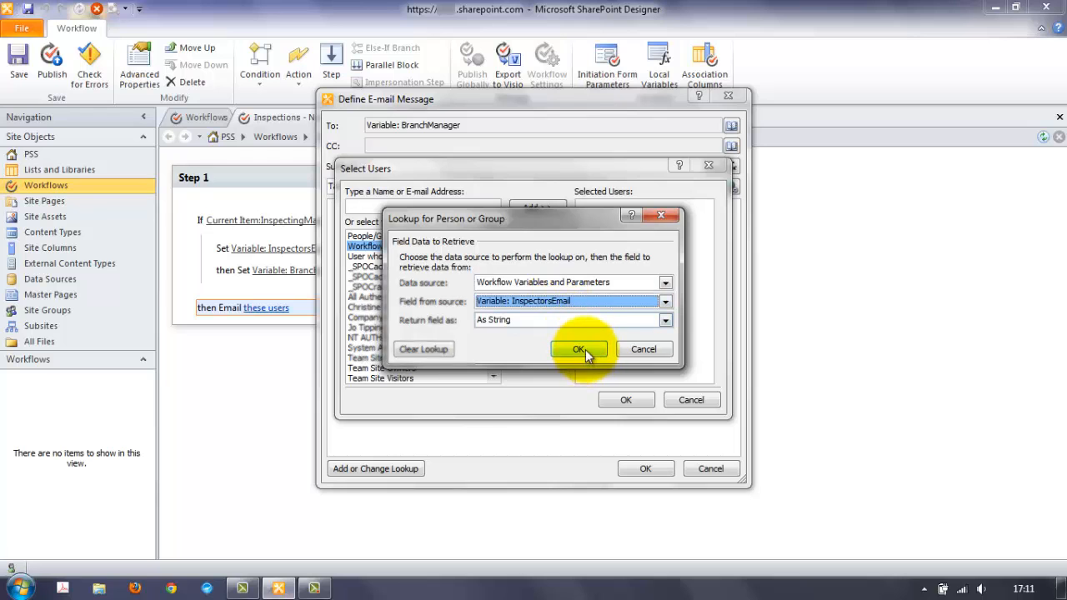
{"action": "left_click", "coordinate": [625, 402]}
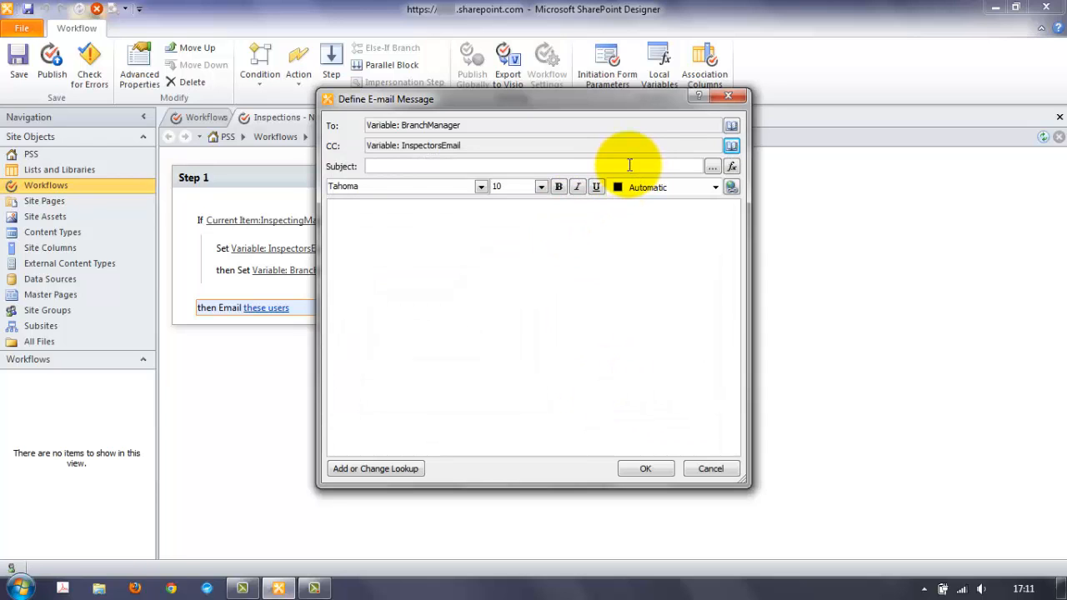
- Start the subject with 'Inspection of' followed by the Current Item:Contract lookup
{"action": "left_click", "coordinate": [713, 169]}
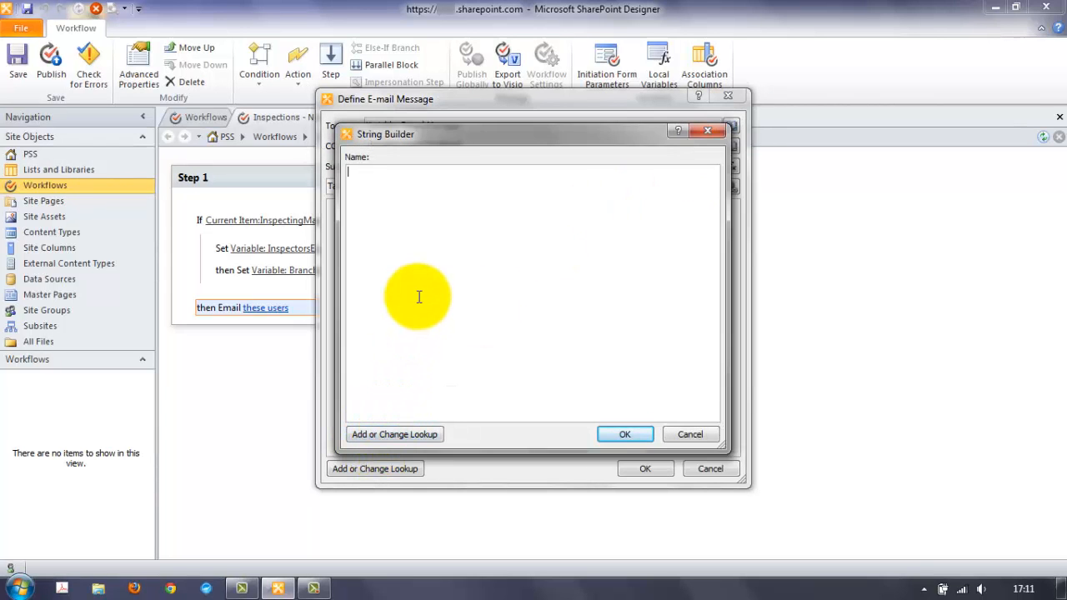
{"action": "type", "text": "Inspection of"}
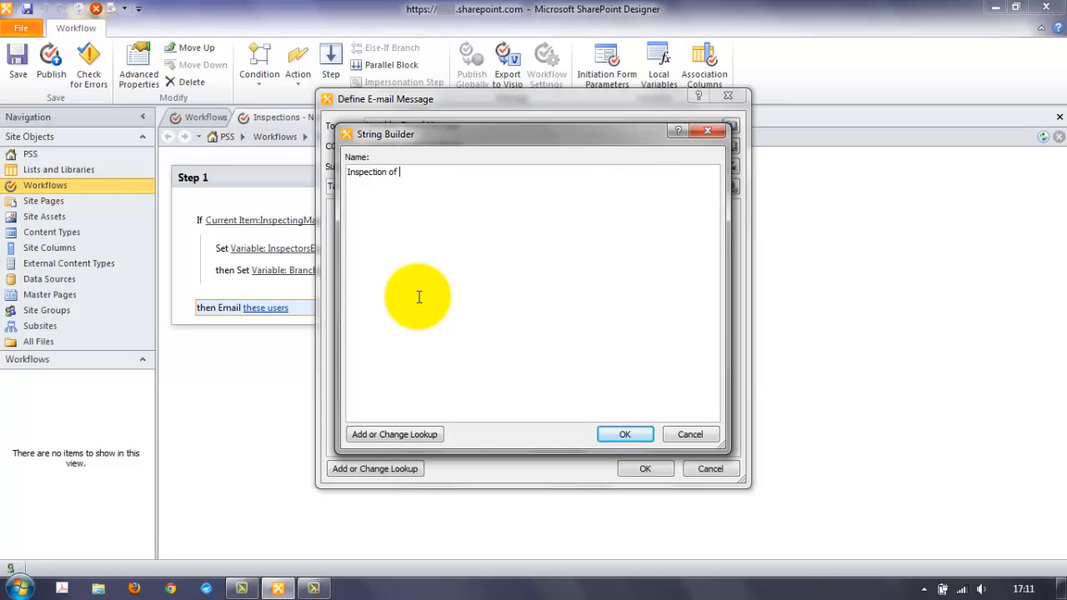
{"action": "left_click", "coordinate": [390, 433]}
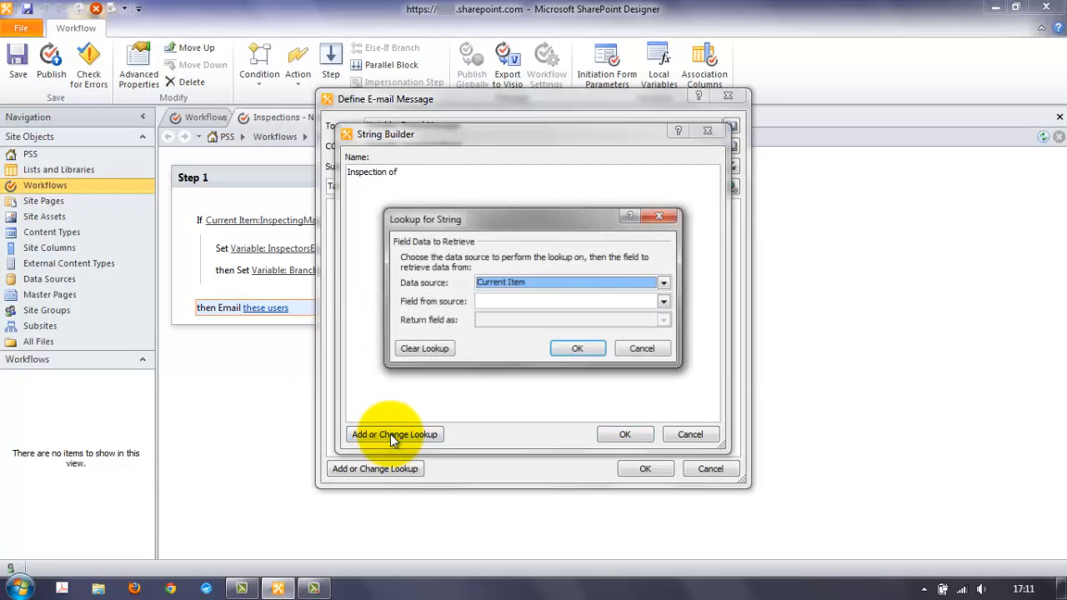
{"action": "left_click", "coordinate": [667, 301]}
{"action": "key", "text": "c"}
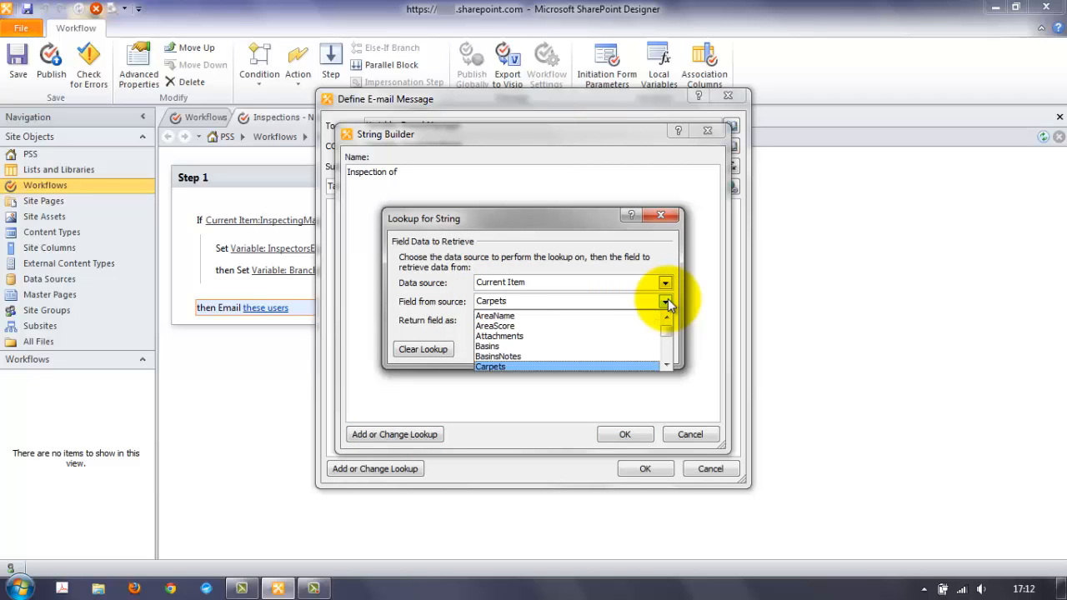
{"action": "key", "text": "Down"}
{"action": "key", "text": "Down"}
{"action": "key", "text": "Down"}
{"action": "key", "text": "Down"}
{"action": "key", "text": "Down"}
{"action": "key", "text": "Down"}
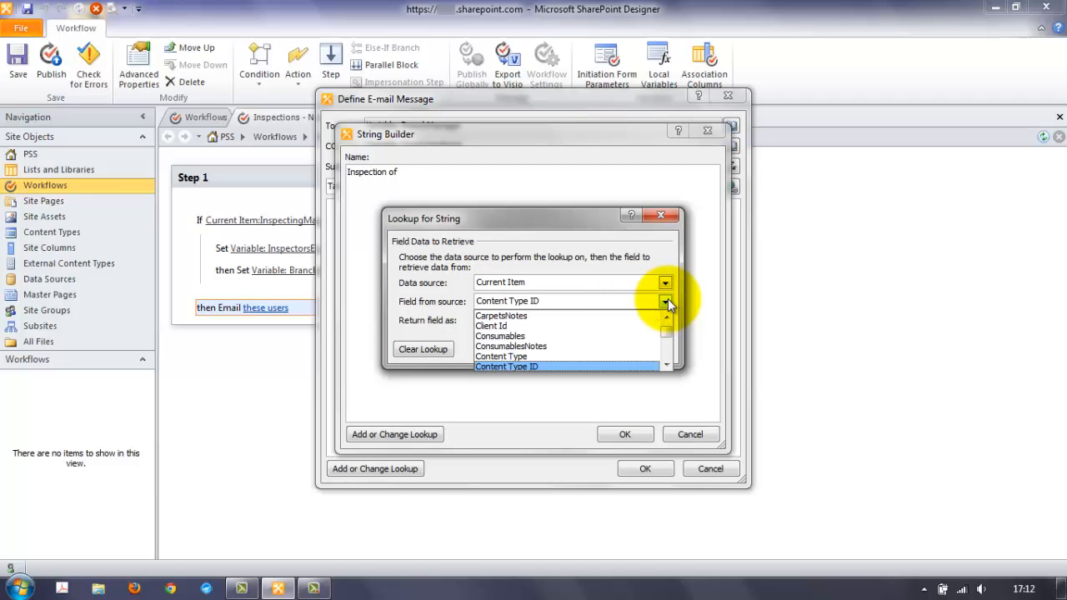
{"action": "key", "text": "Down"}
{"action": "key", "text": "Down"}
{"action": "key", "text": "Up"}
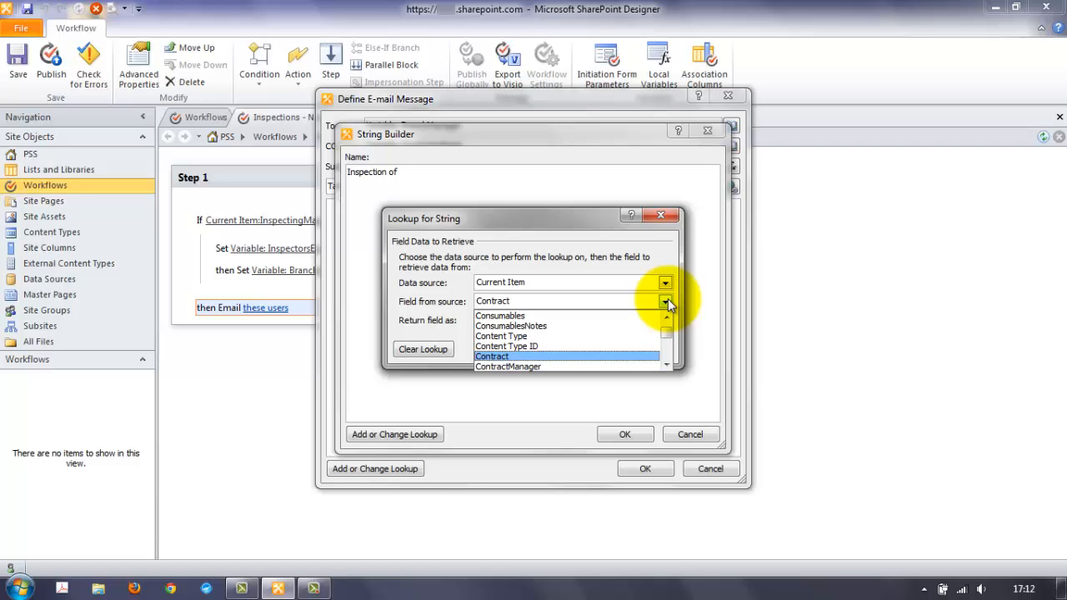
{"action": "left_click", "coordinate": [666, 302]}
{"action": "left_click", "coordinate": [587, 350]}
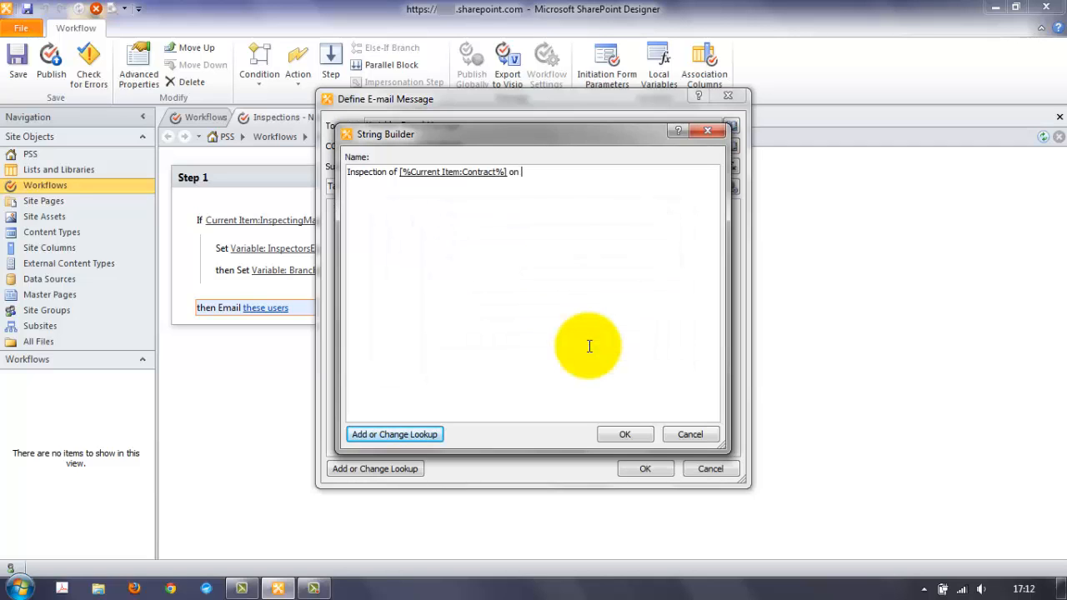
- Append 'on' and the Current Item:Date lookup to the subject
{"action": "type", "text": "on"}
{"action": "left_click", "coordinate": [401, 432]}
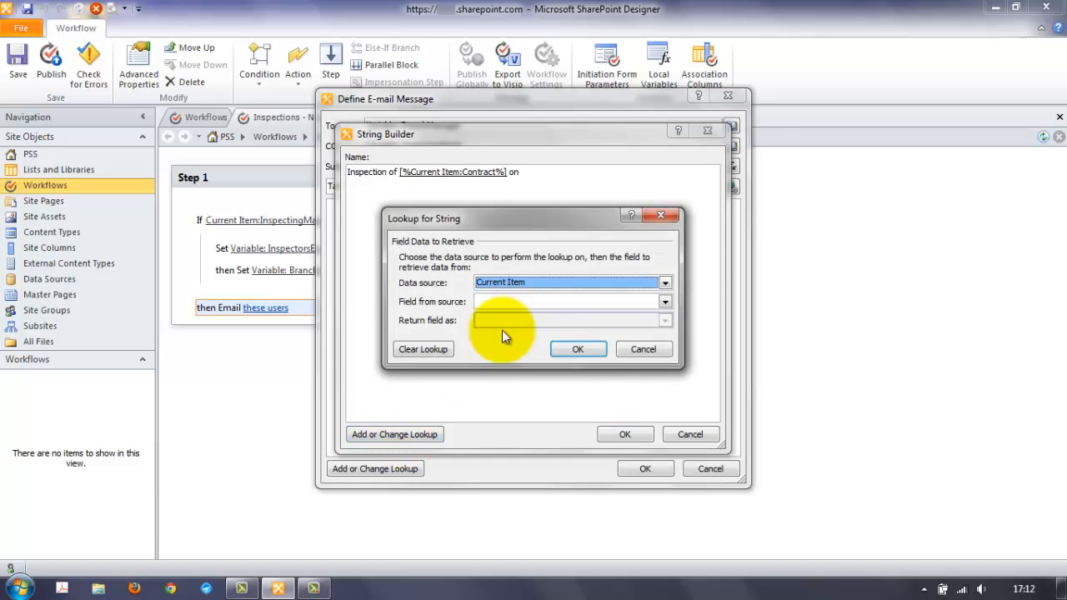
{"action": "left_click", "coordinate": [538, 301]}
{"action": "key", "text": "d"}
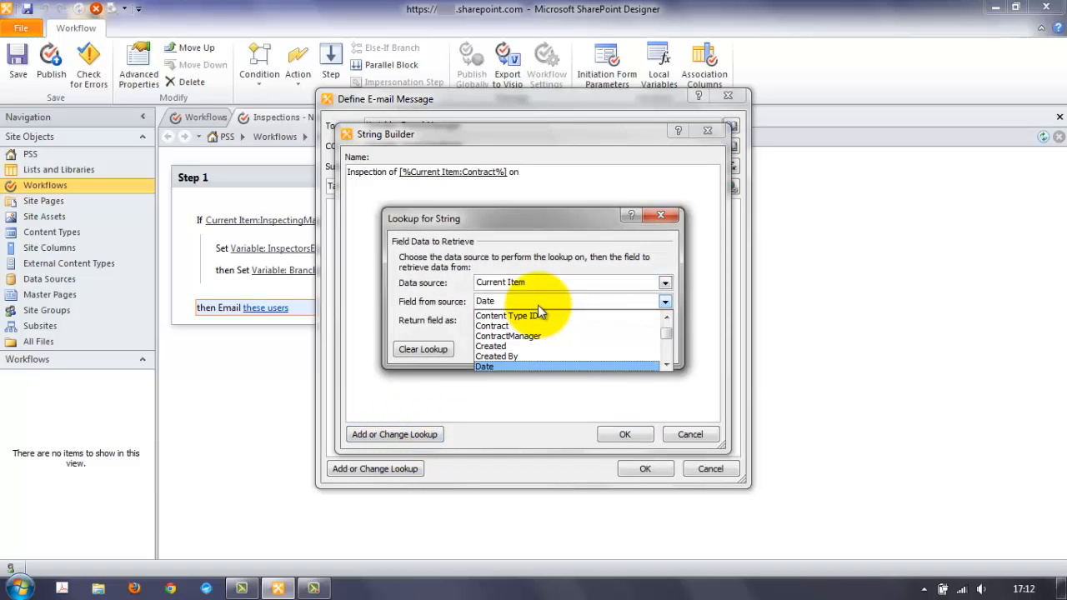
{"action": "left_click", "coordinate": [581, 365]}
{"action": "left_click", "coordinate": [583, 350]}
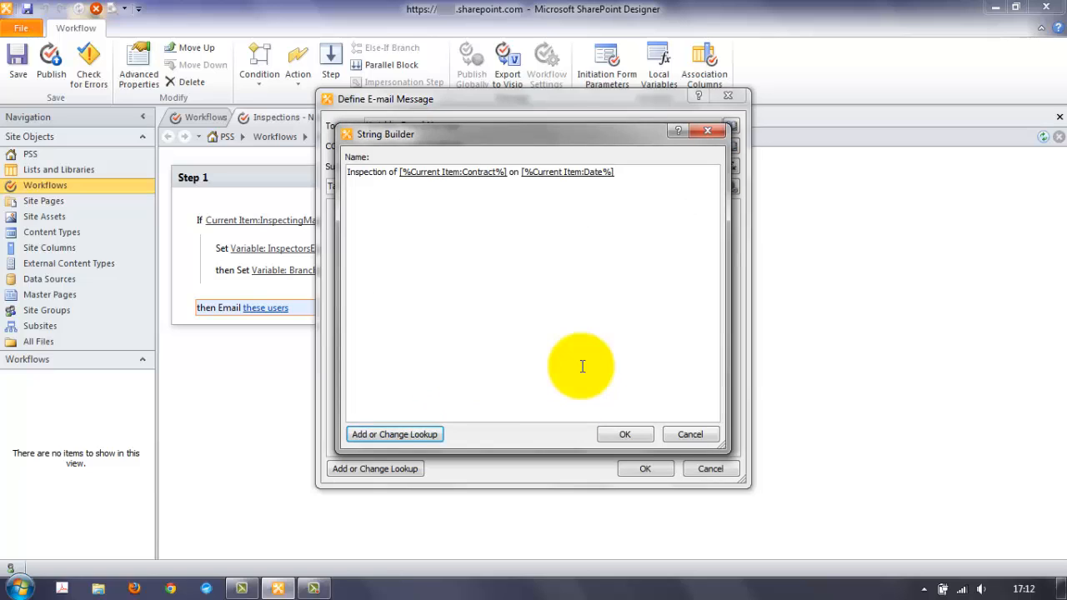
- Finish the subject with 'Score' and the Current Item:Score lookup, and apply it
{"action": "type", "text": "Score:"}
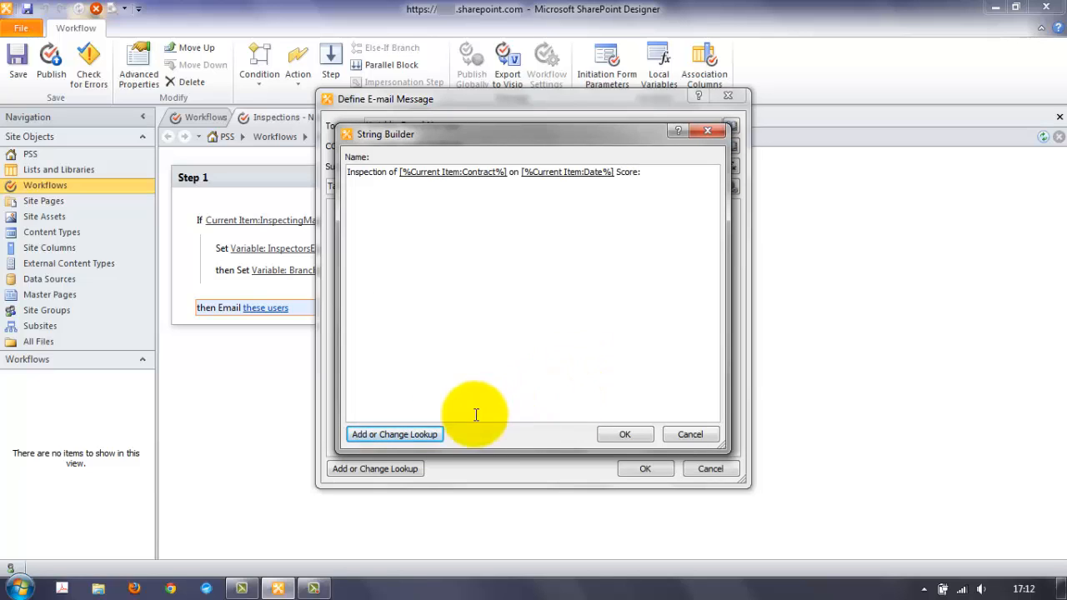
{"action": "left_click", "coordinate": [428, 434]}
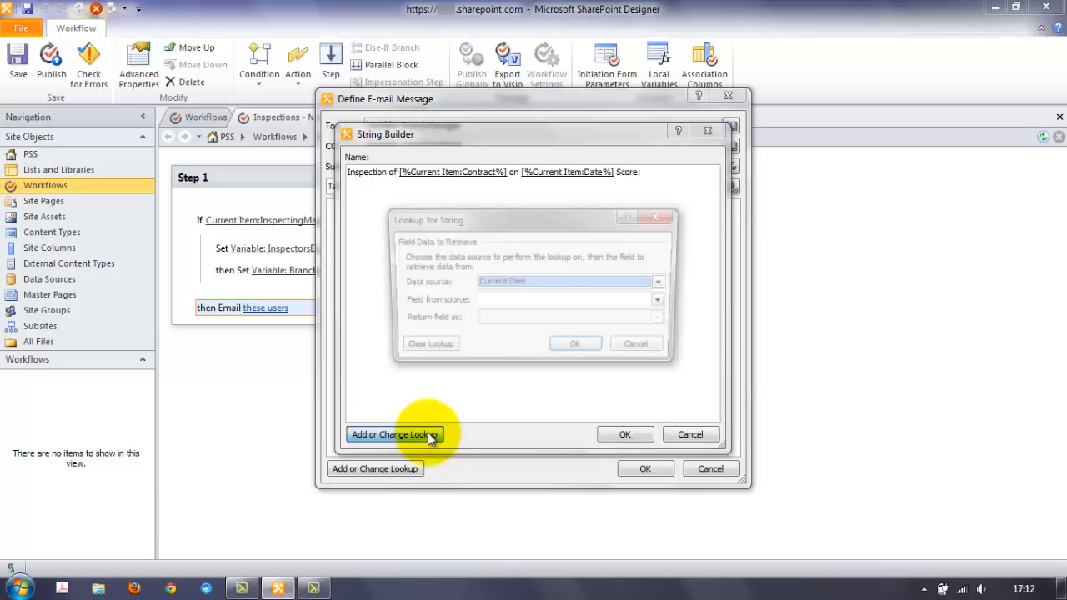
{"action": "left_click", "coordinate": [544, 302]}
{"action": "type", "text": "s"}
{"action": "key", "text": "Return"}
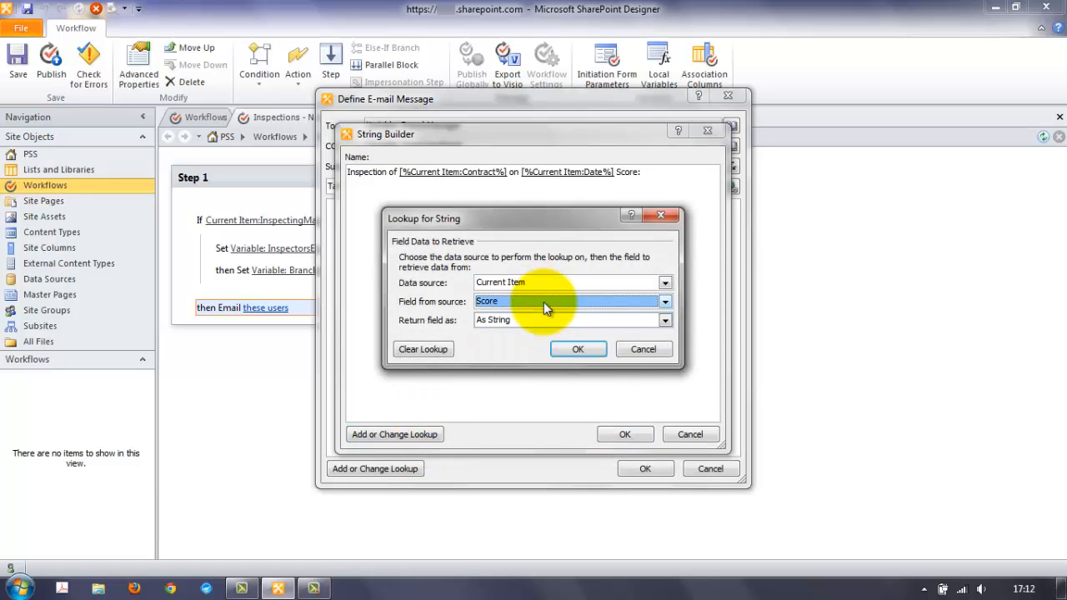
{"action": "key", "text": "Return"}
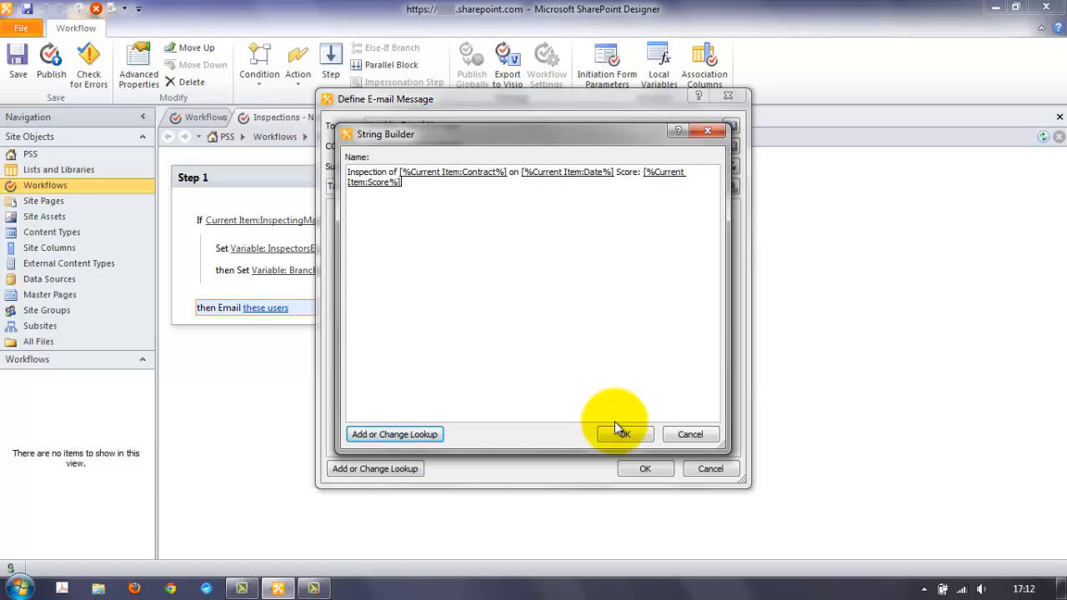
{"action": "left_click", "coordinate": [623, 435]}
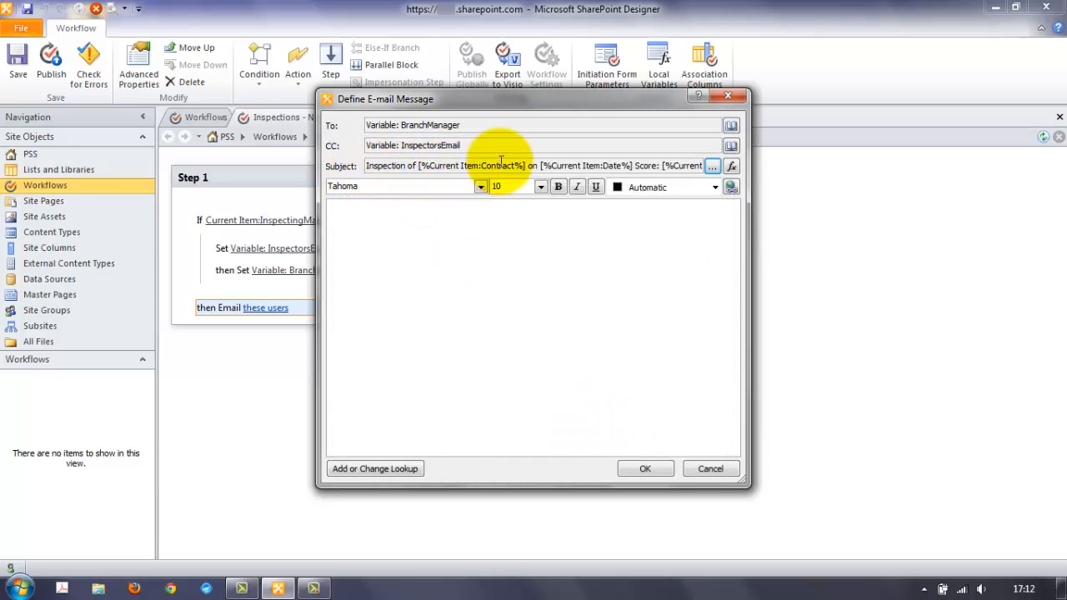
- Begin the body with InspectingManager lookup, 'visited', Contract and Date lookups, 'with overall score of'
{"action": "left_click", "coordinate": [491, 233]}
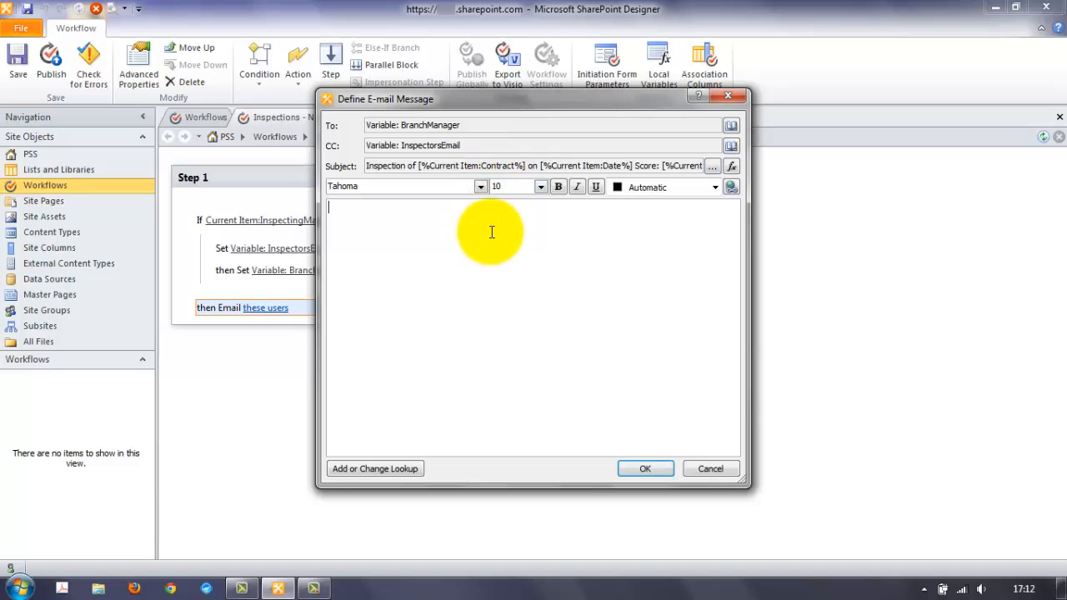
{"action": "left_click", "coordinate": [397, 466]}
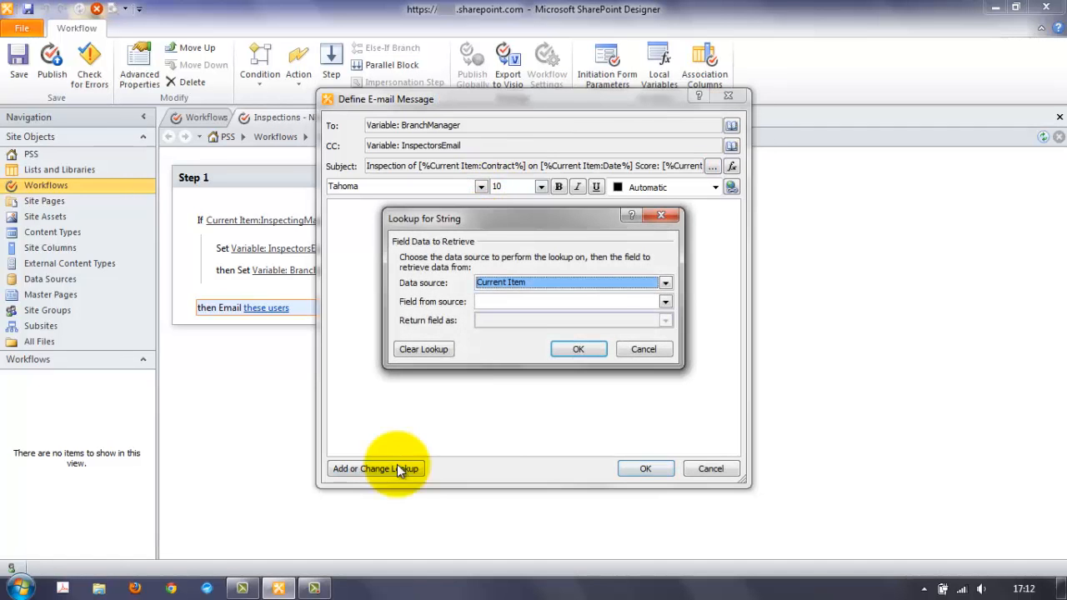
{"action": "left_click", "coordinate": [530, 302]}
{"action": "key", "text": "i"}
{"action": "key", "text": "i"}
{"action": "key", "text": "i"}
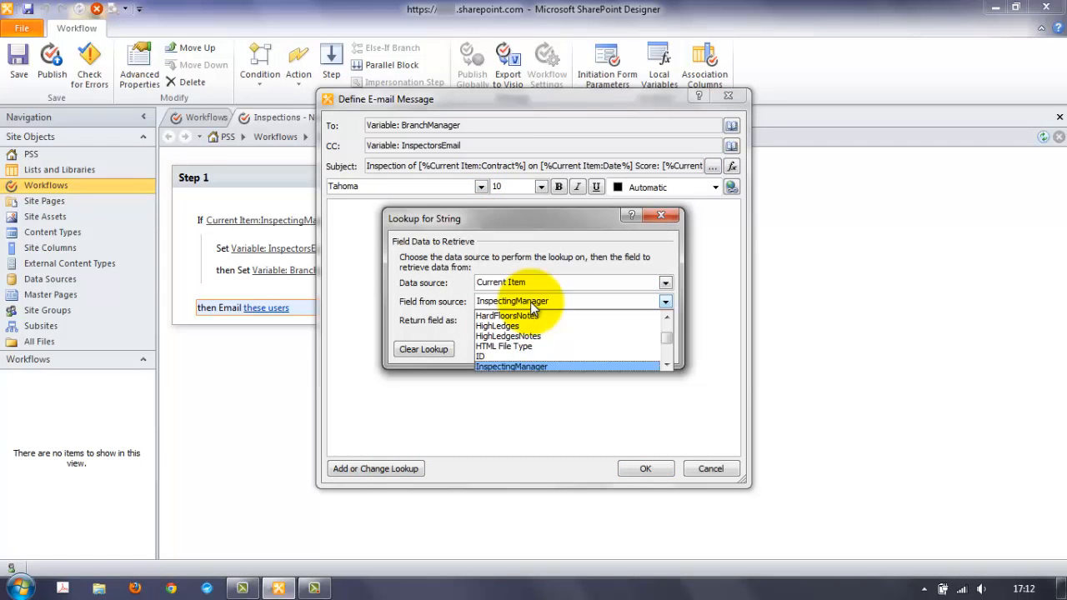
{"action": "key", "text": "Up"}
{"action": "key", "text": "Return"}
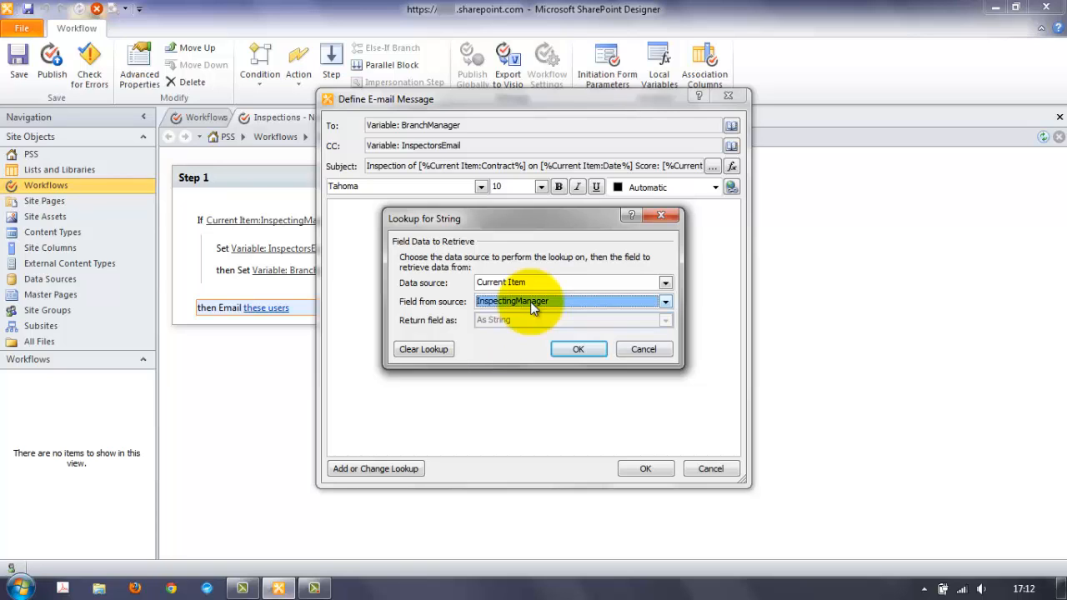
{"action": "key", "text": "Return"}
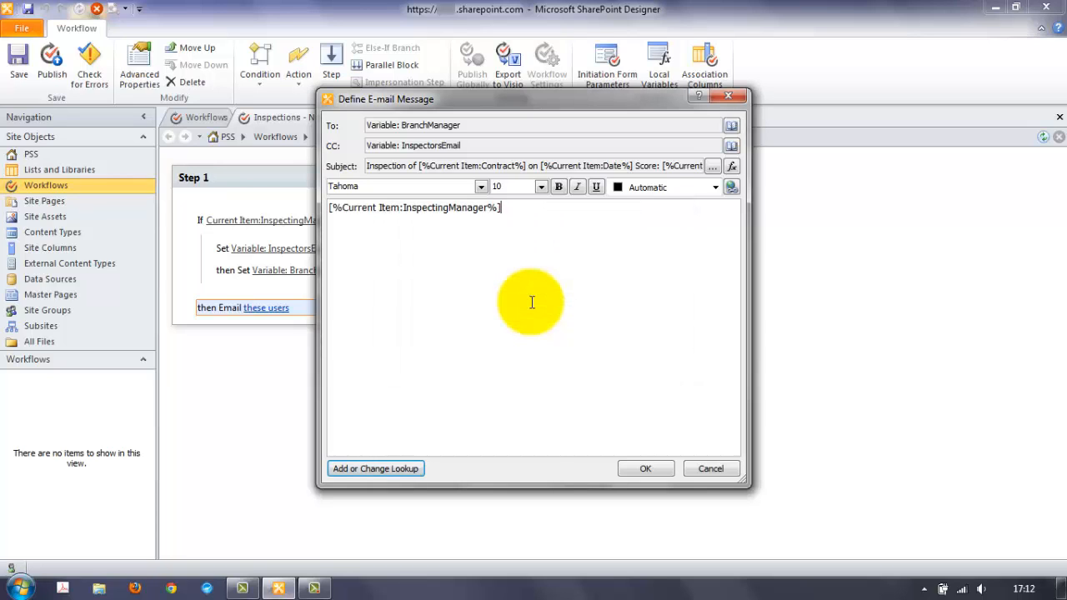
{"action": "type", "text": "visited"}
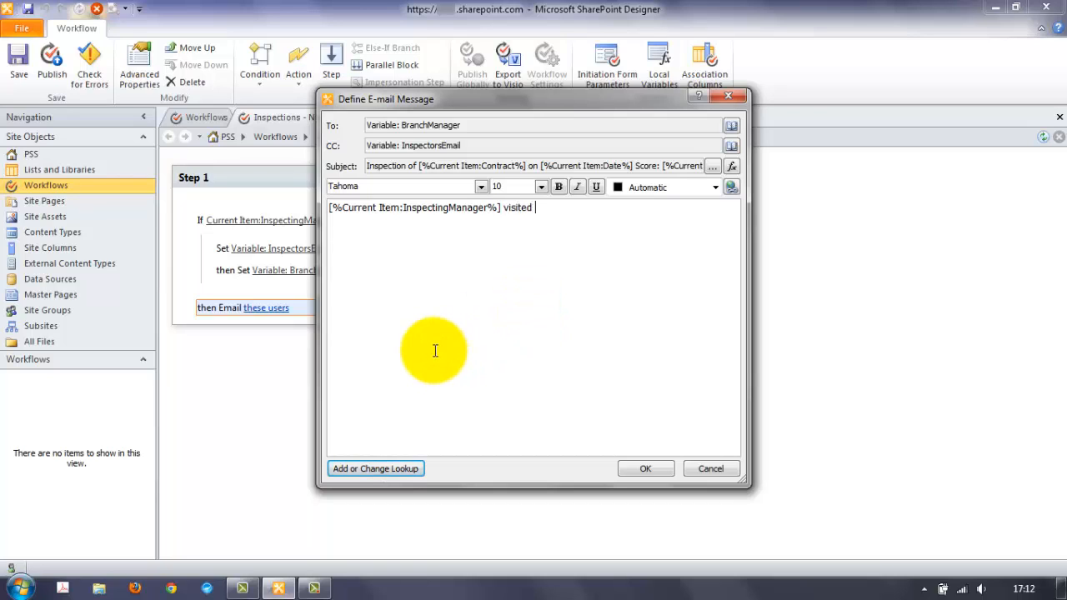
{"action": "type", "text": "[%Current Item:Contract%] on [%Current Item:Date%]"}
{"action": "type", "text": "with ov"}
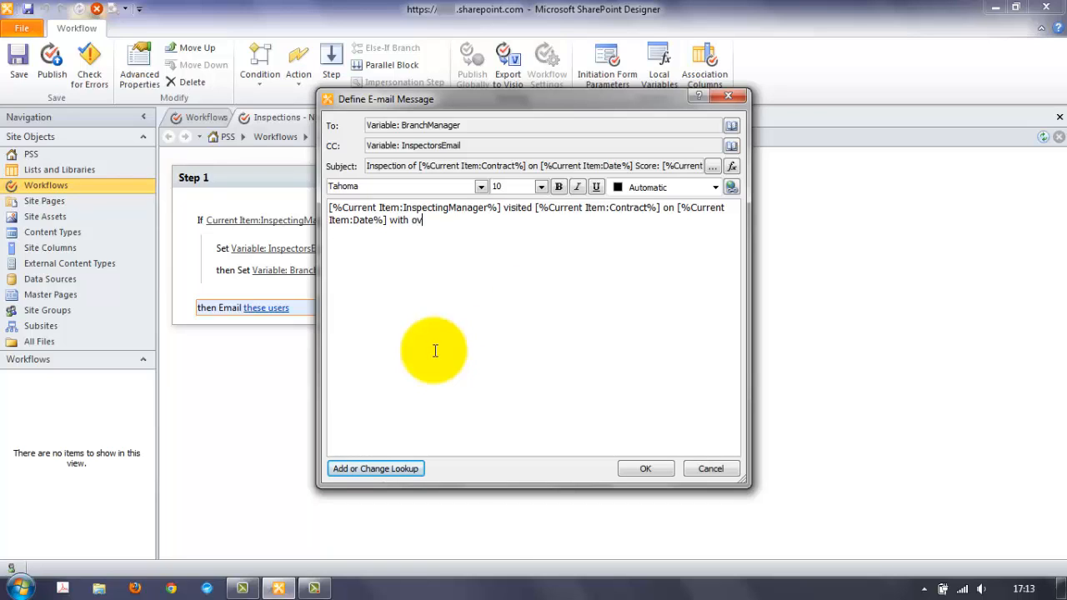
{"action": "type", "text": "erall score of"}
- End the body with the Score lookup and 'The rest of the detail is available in SharePoin'
{"action": "left_click", "coordinate": [385, 470]}
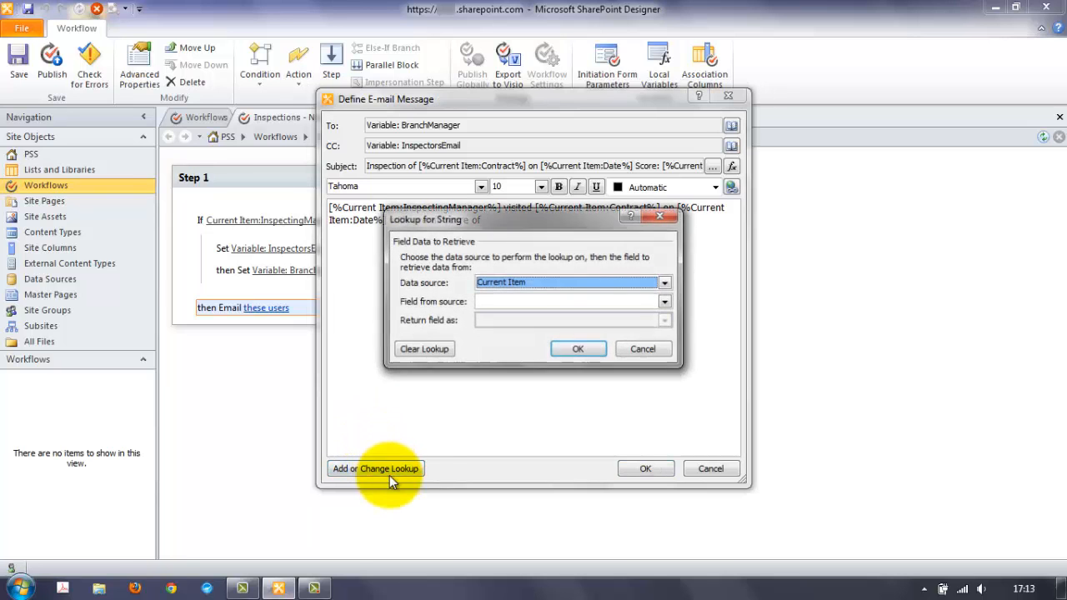
{"action": "left_click", "coordinate": [521, 304]}
{"action": "key", "text": "s"}
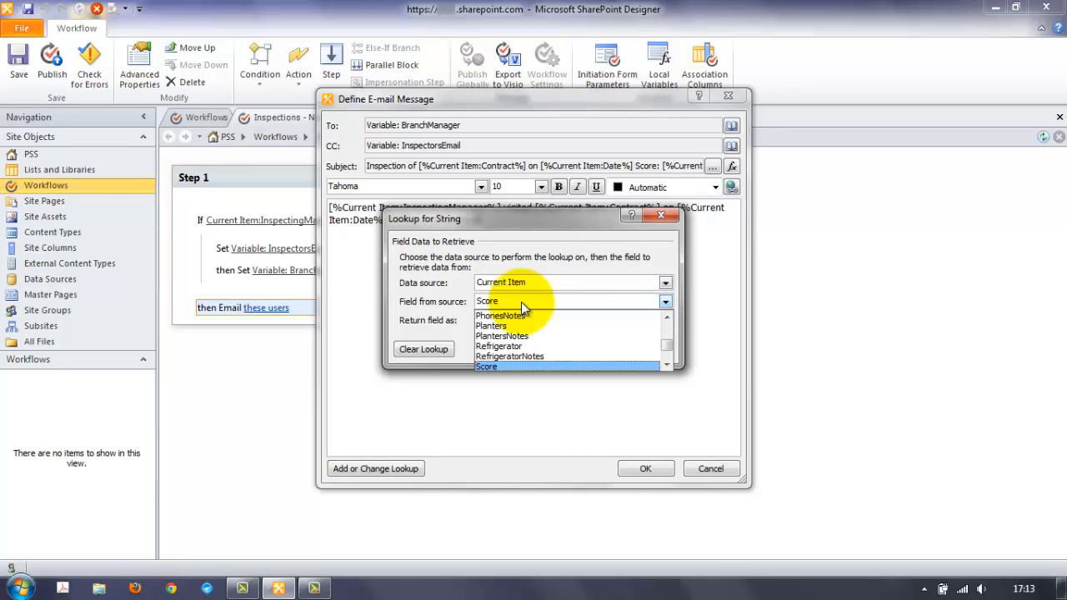
{"action": "key", "text": "Return"}
{"action": "key", "text": "Return"}
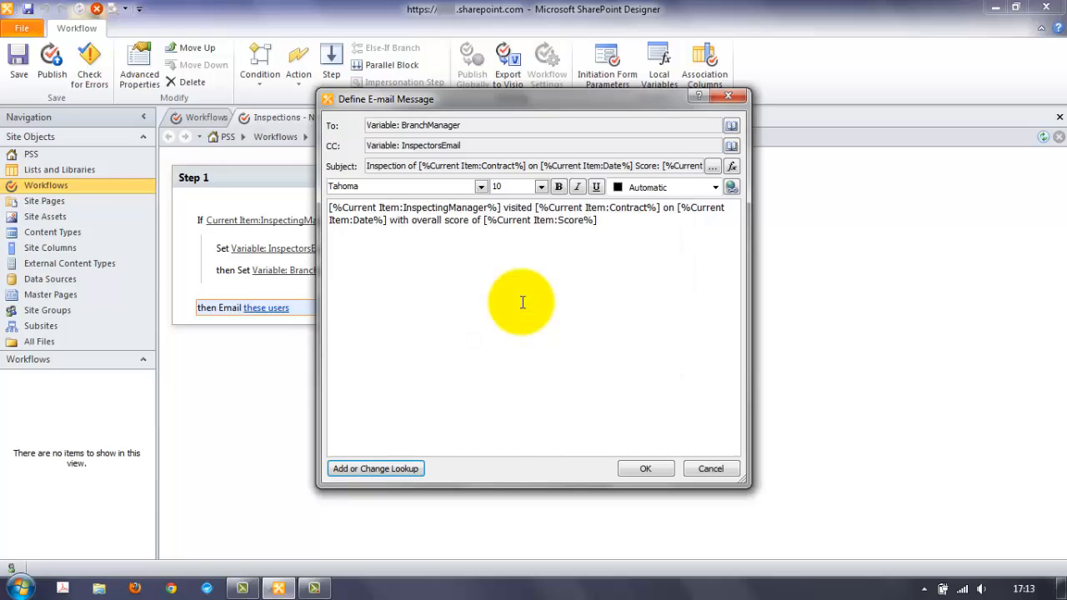
{"action": "type", "text": "The rest of the detail is availab"}
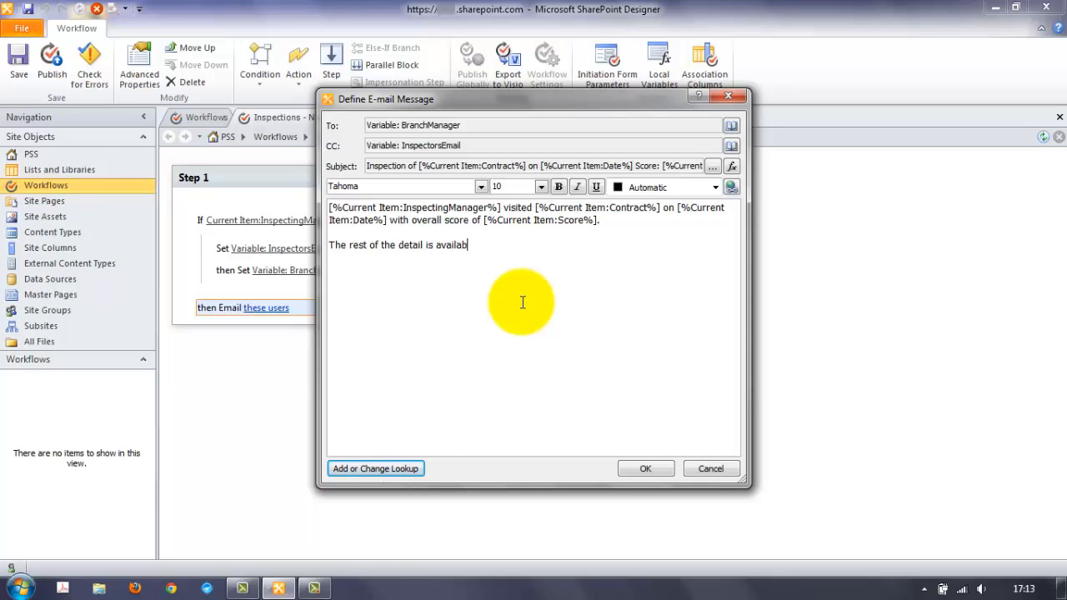
{"action": "type", "text": "le in SharePoin"}
{"action": "left_click", "coordinate": [645, 467]}
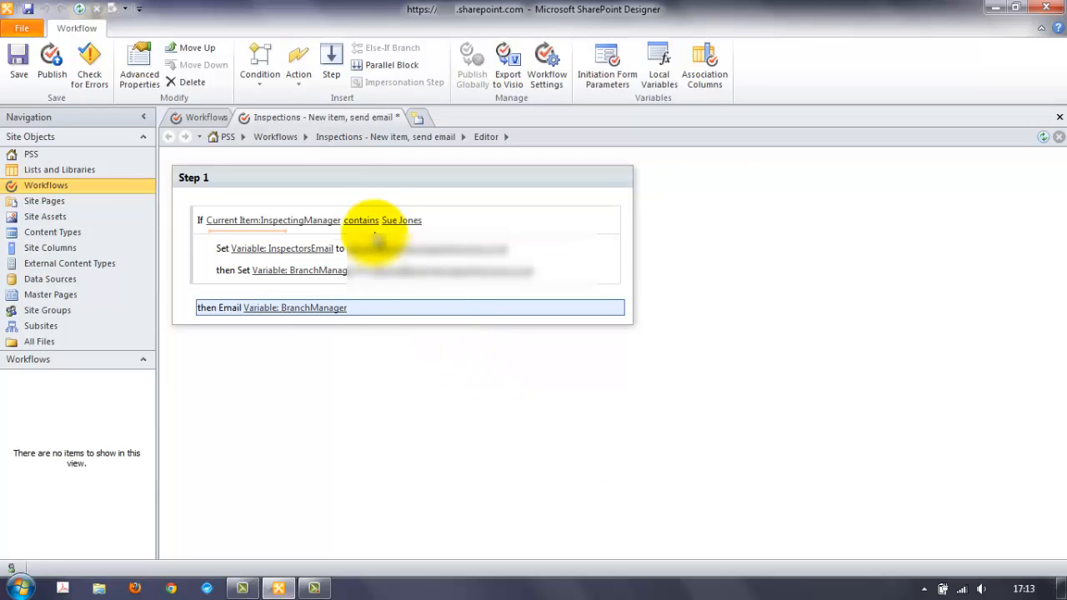
- Go to the Inspections workflow's settings page via its name in the breadcrumb
{"action": "left_click", "coordinate": [432, 136]}
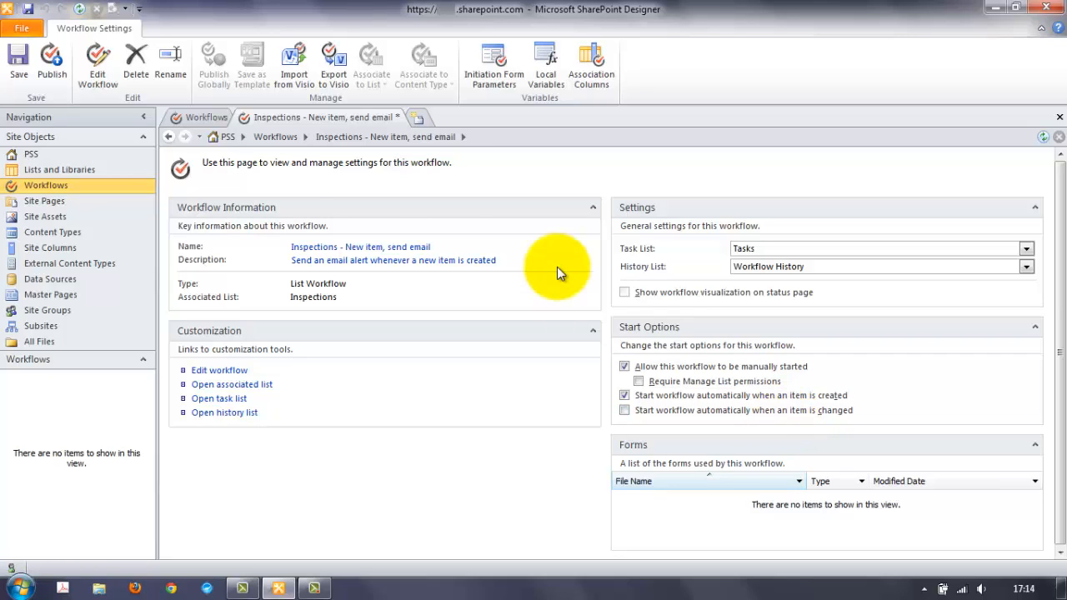
- Save the 'Inspections - New item, send email' workflow and publish it to the SharePoint server
{"action": "left_click", "coordinate": [17, 66]}
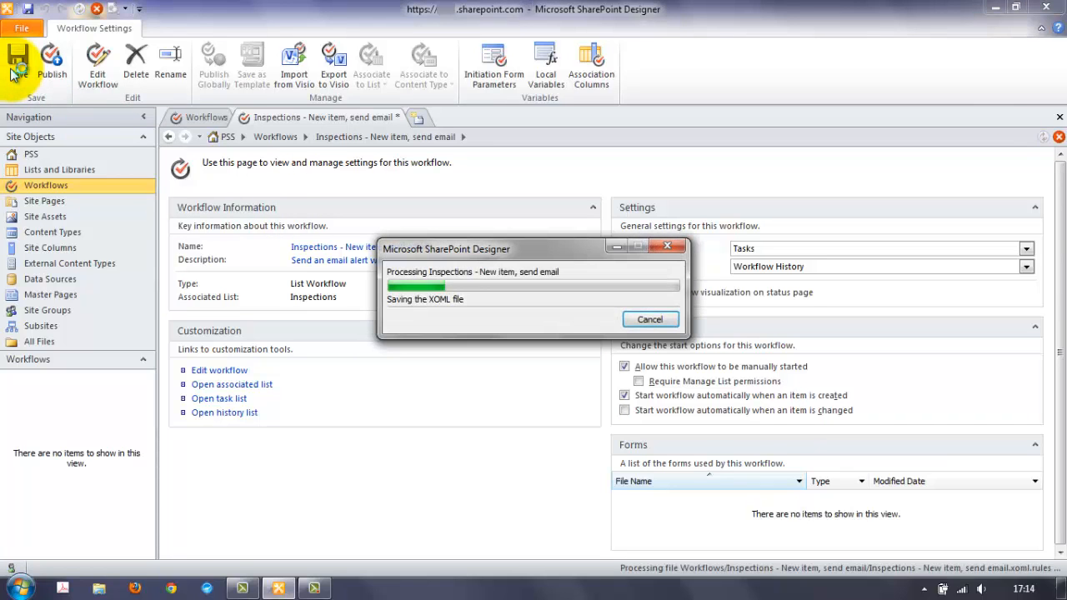
{"action": "left_click", "coordinate": [51, 66]}
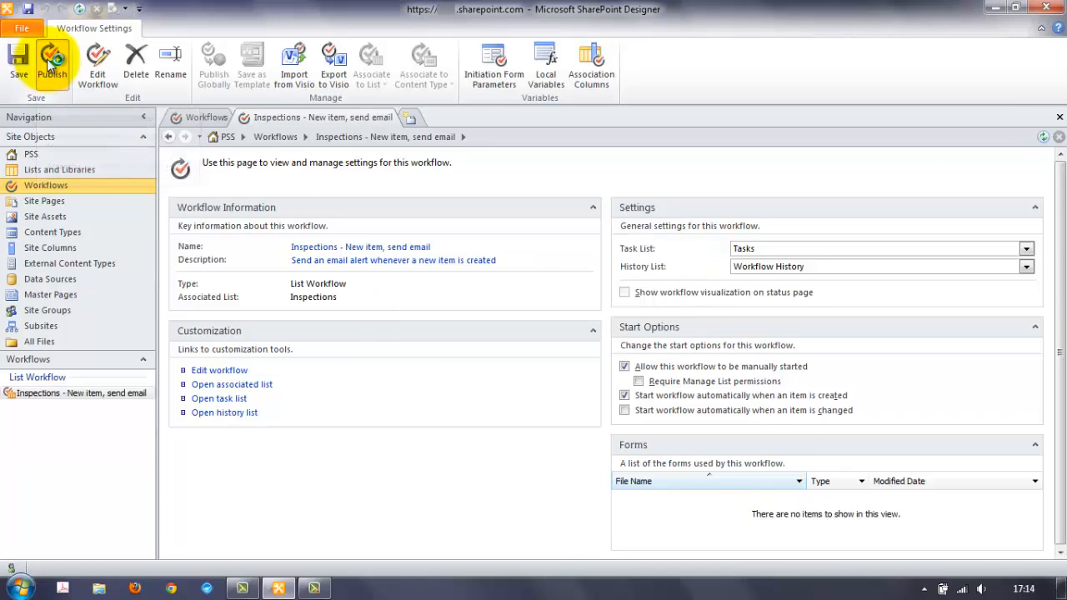